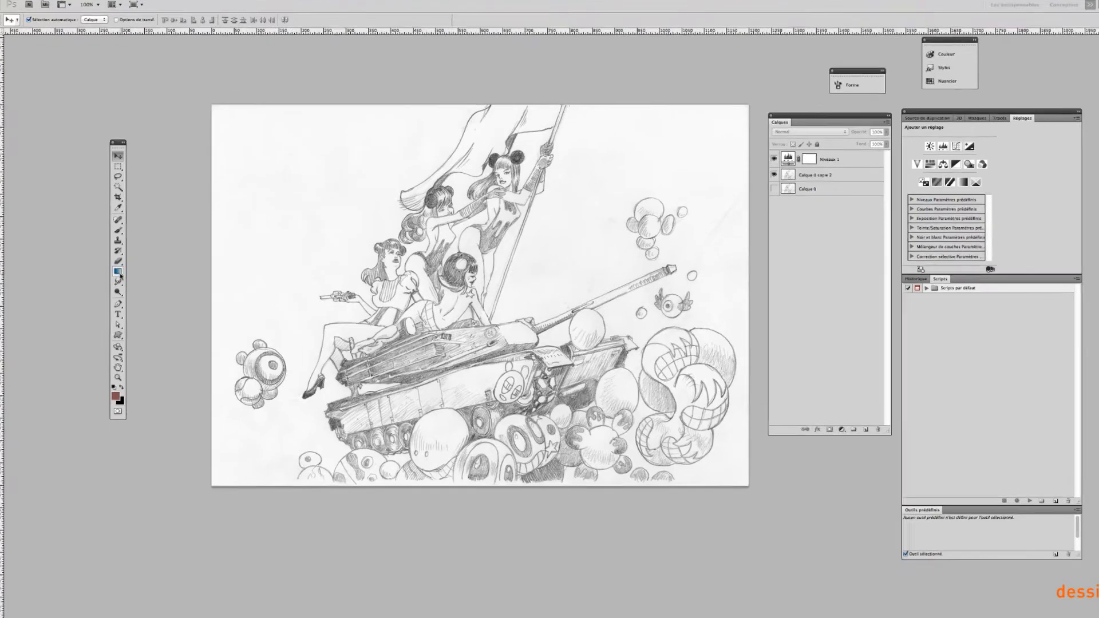
# Choose the Gradient tool and add a new empty layer above the Niveaux 1 adjustment layer.
pyautogui.click(116, 273)
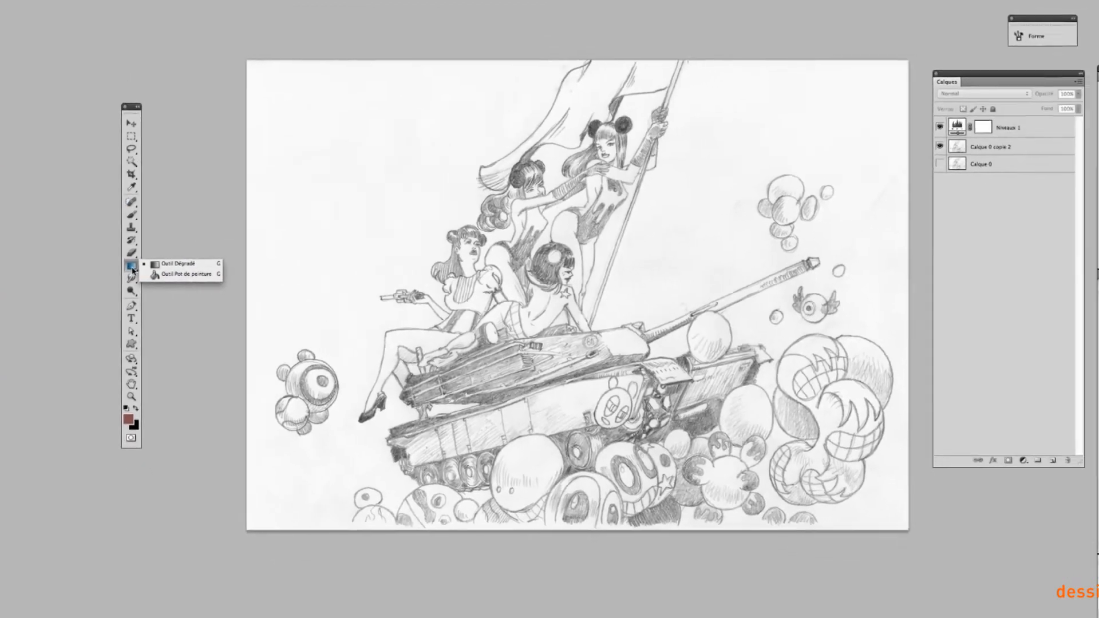
pyautogui.click(133, 270)
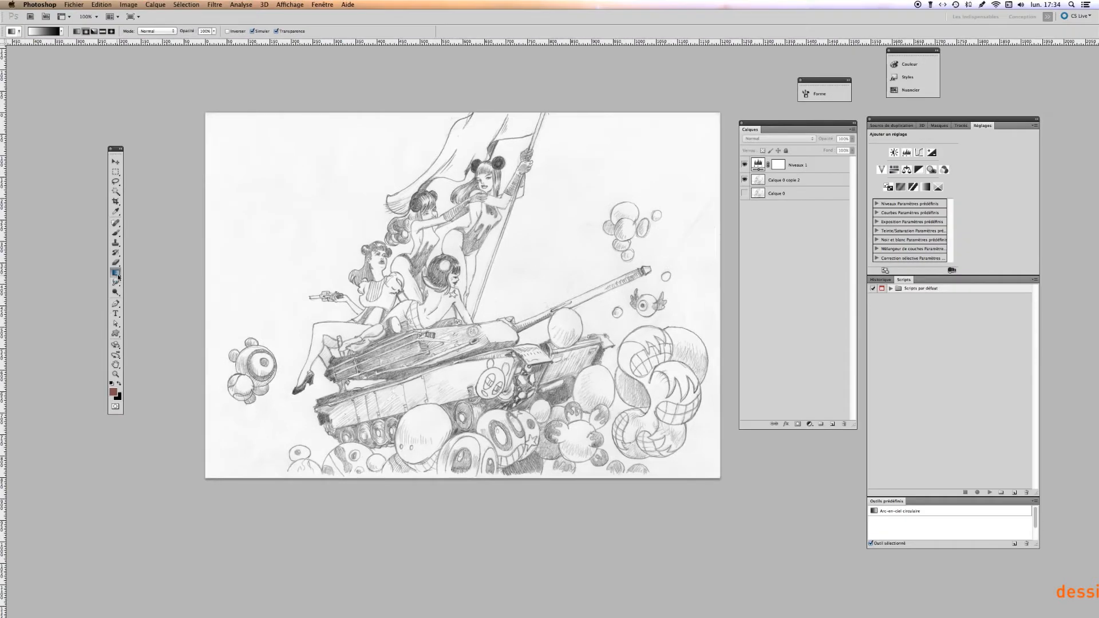
pyautogui.click(806, 167)
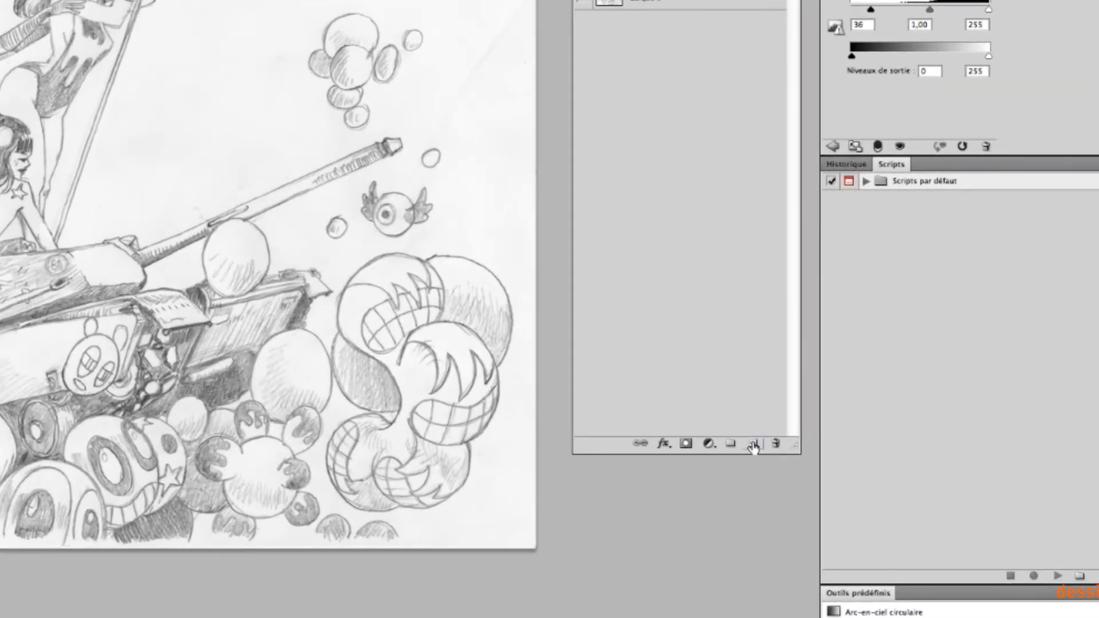
pyautogui.click(753, 447)
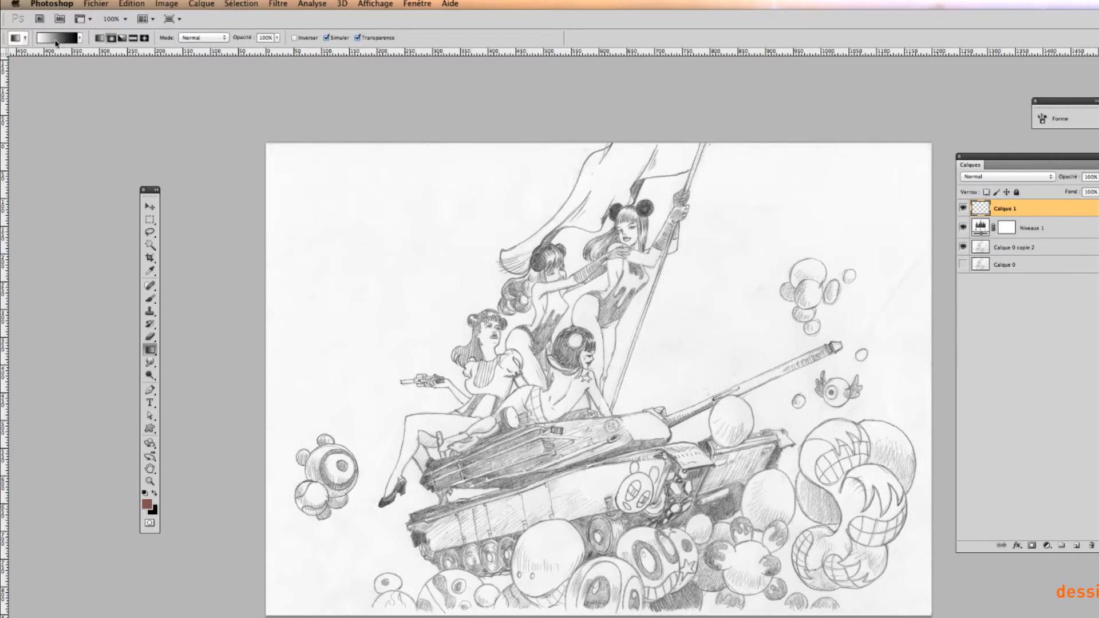
# Edit the gradient and set its start colour stop to the off-white fafafa sampled from the drawing's paper.
pyautogui.click(60, 41)
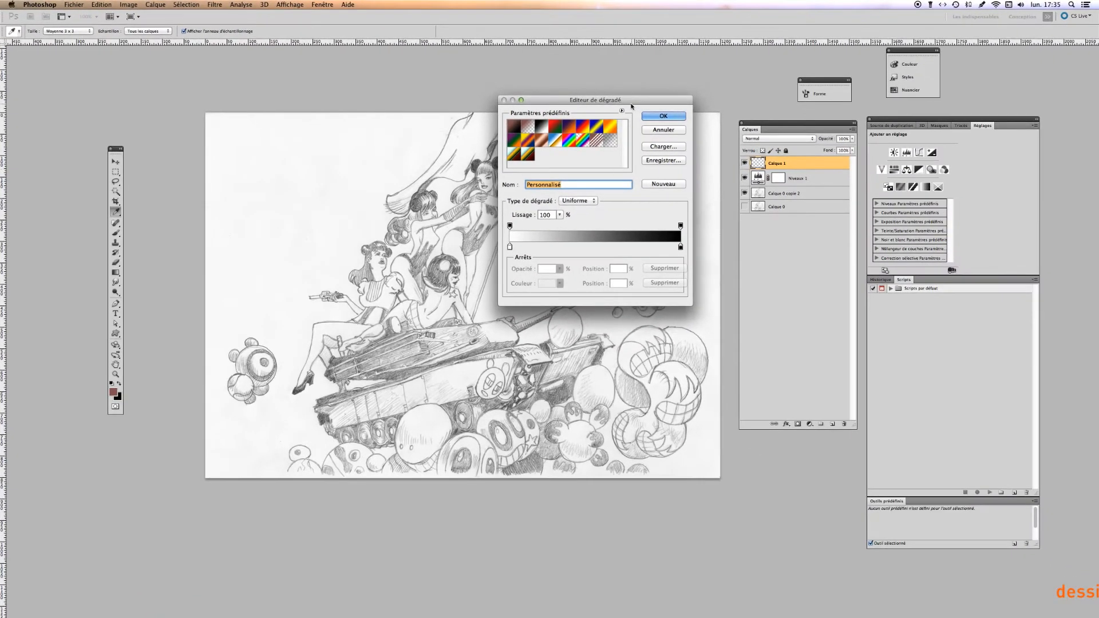
pyautogui.moveTo(813, 130); pyautogui.dragTo(804, 128)
pyautogui.moveTo(621, 102); pyautogui.dragTo(552, 103)
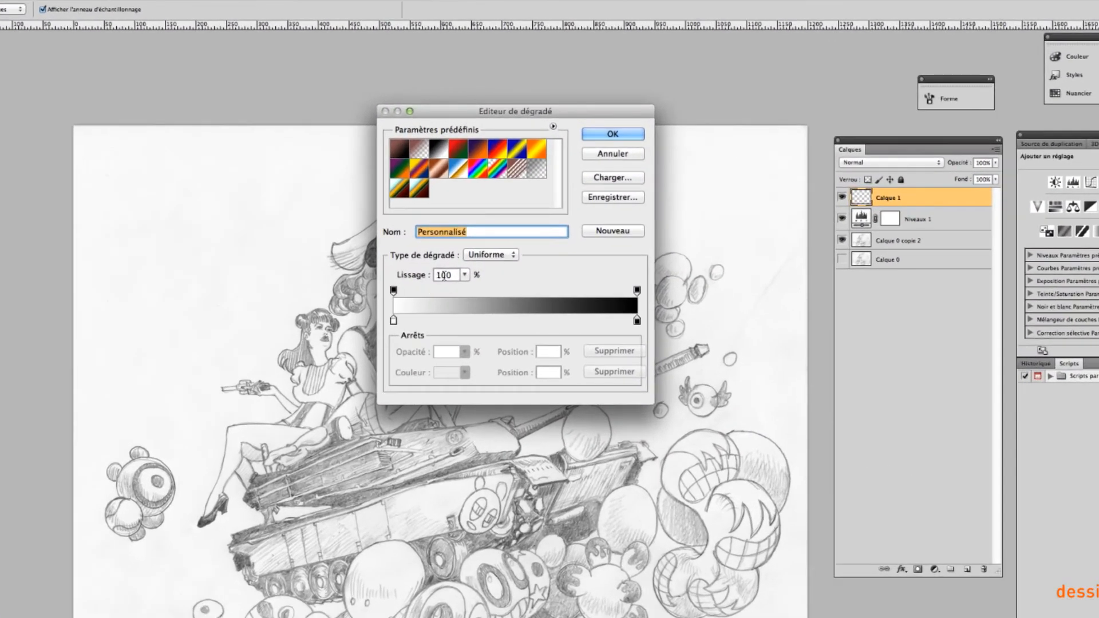
pyautogui.moveTo(532, 111); pyautogui.dragTo(498, 58)
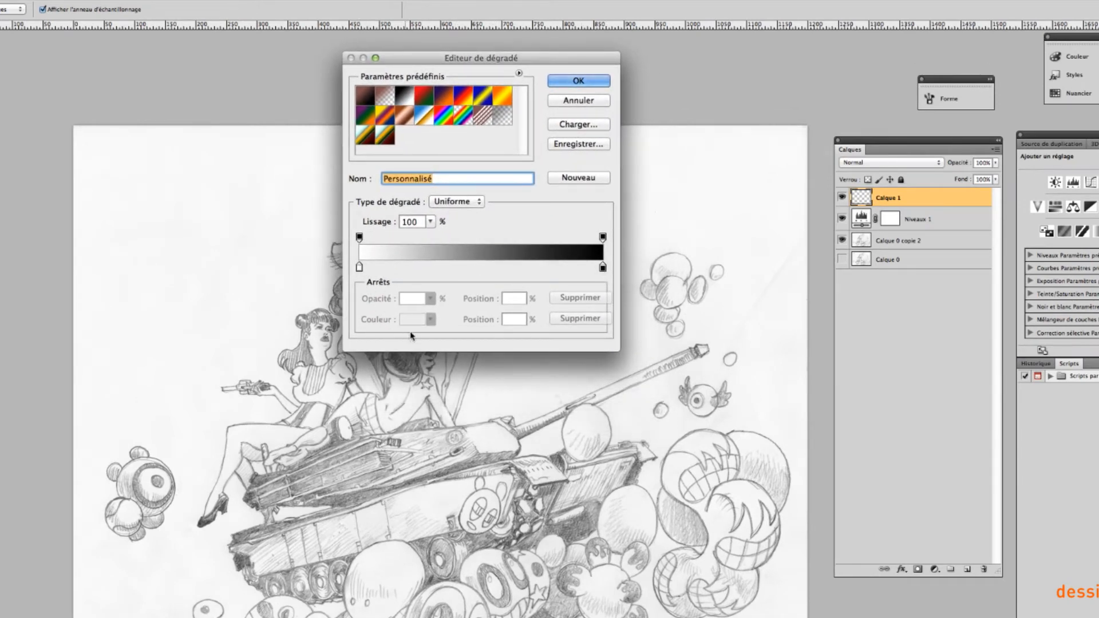
pyautogui.click(359, 268)
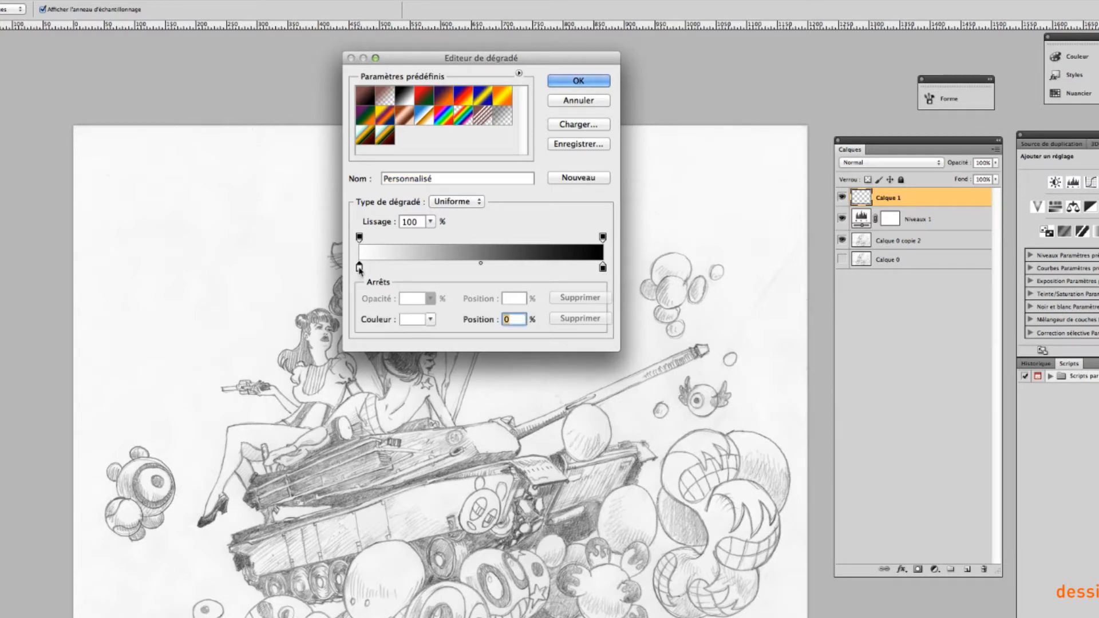
pyautogui.click(410, 327)
pyautogui.moveTo(853, 122); pyautogui.dragTo(684, 103)
pyautogui.moveTo(719, 172); pyautogui.dragTo(753, 208)
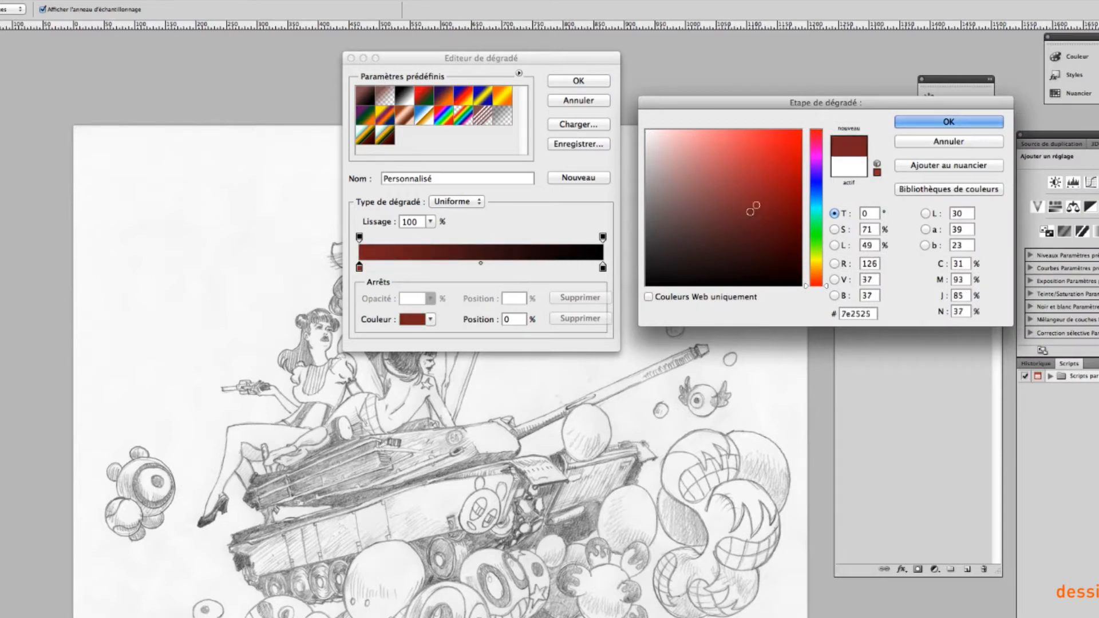
pyautogui.moveTo(762, 108); pyautogui.dragTo(781, 53)
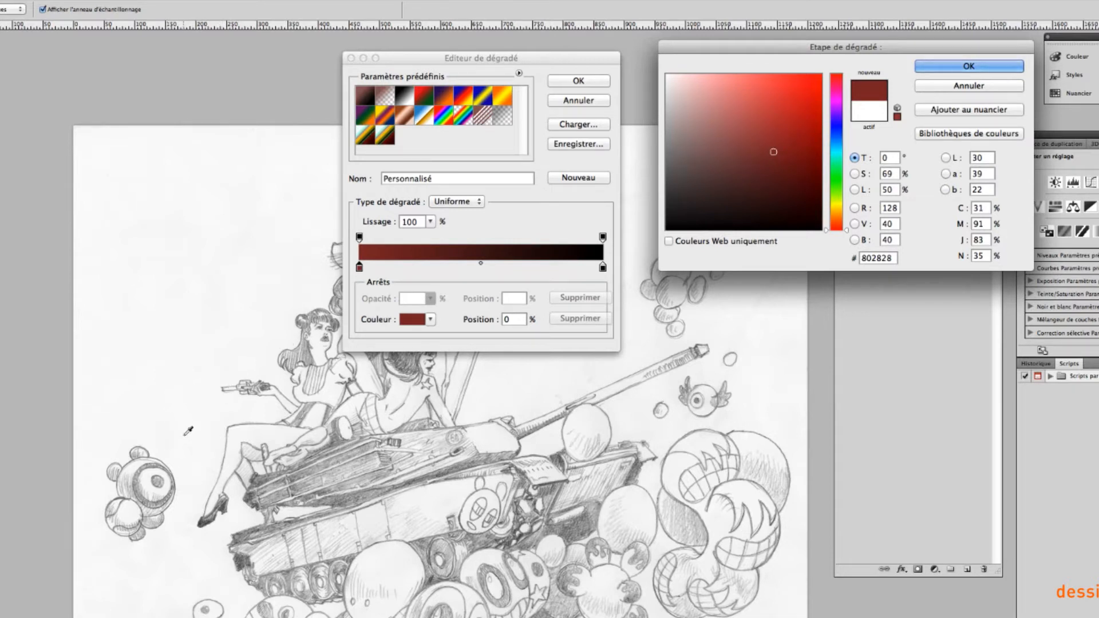
pyautogui.click(199, 358)
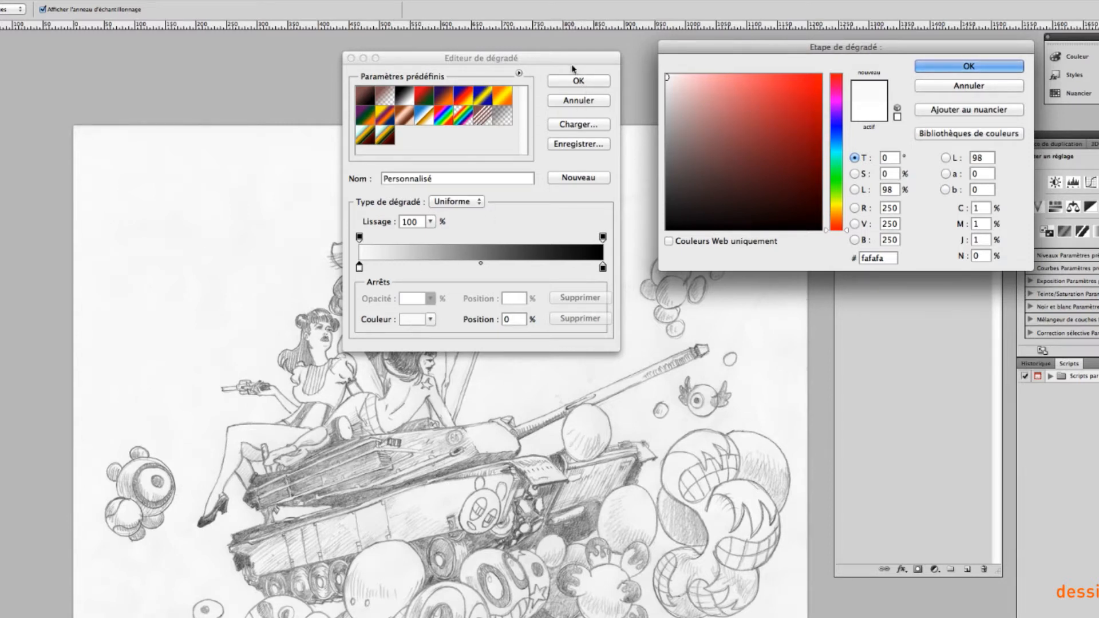
pyautogui.click(949, 66)
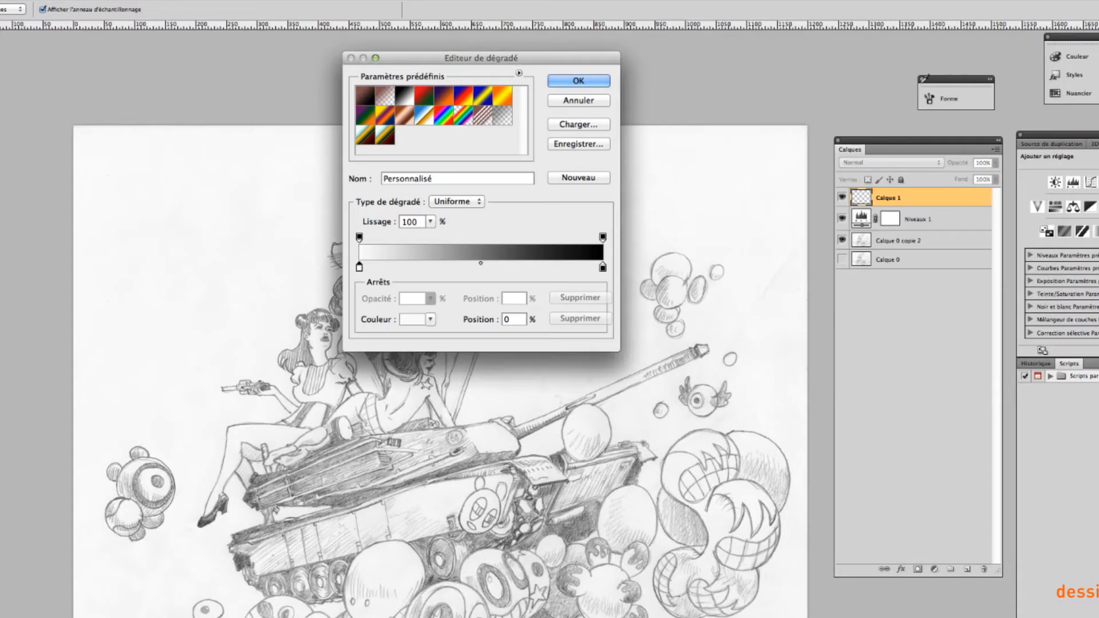
# Set the gradient's end colour stop to the light grey c1c1c1 sampled from the drawing and accept the edited gradient.
pyautogui.click(603, 268)
pyautogui.click(414, 320)
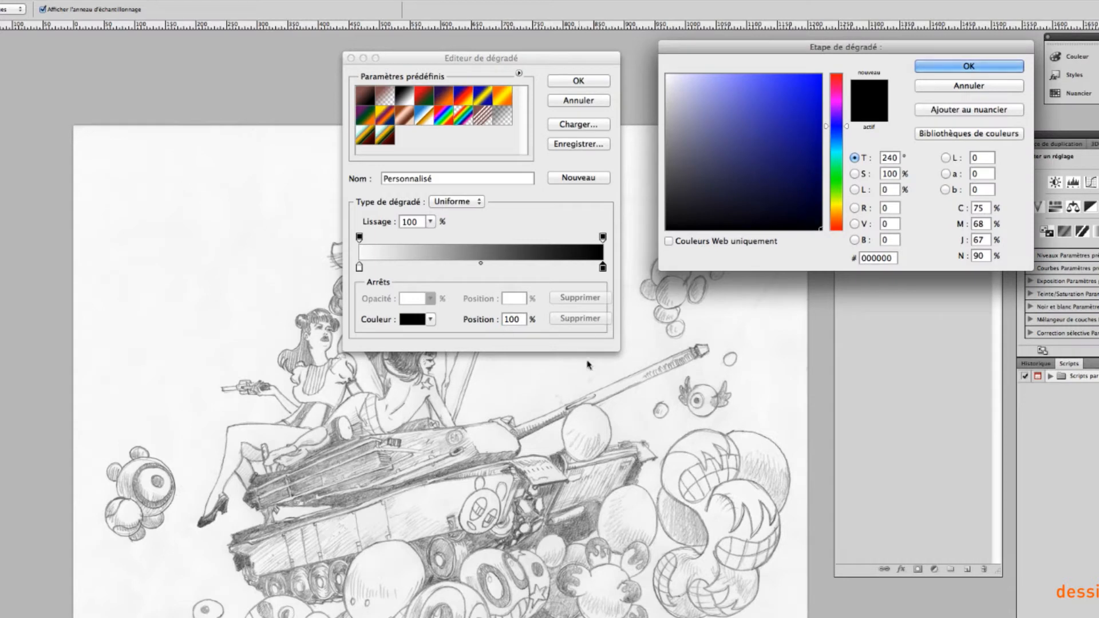
pyautogui.click(243, 560)
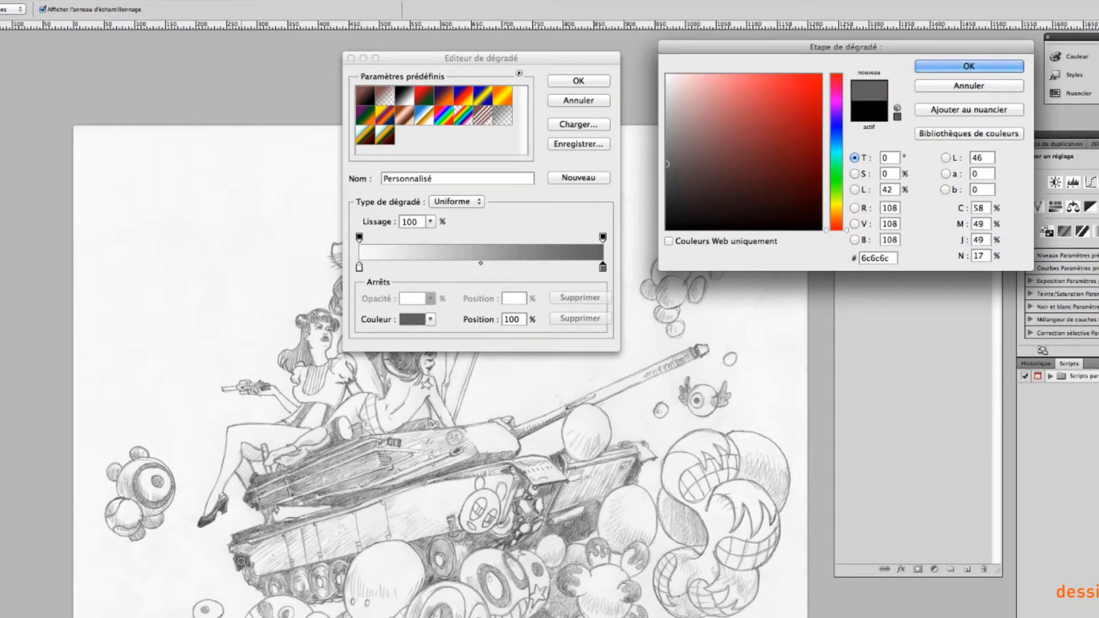
pyautogui.click(595, 505)
pyautogui.moveTo(598, 507); pyautogui.dragTo(591, 513)
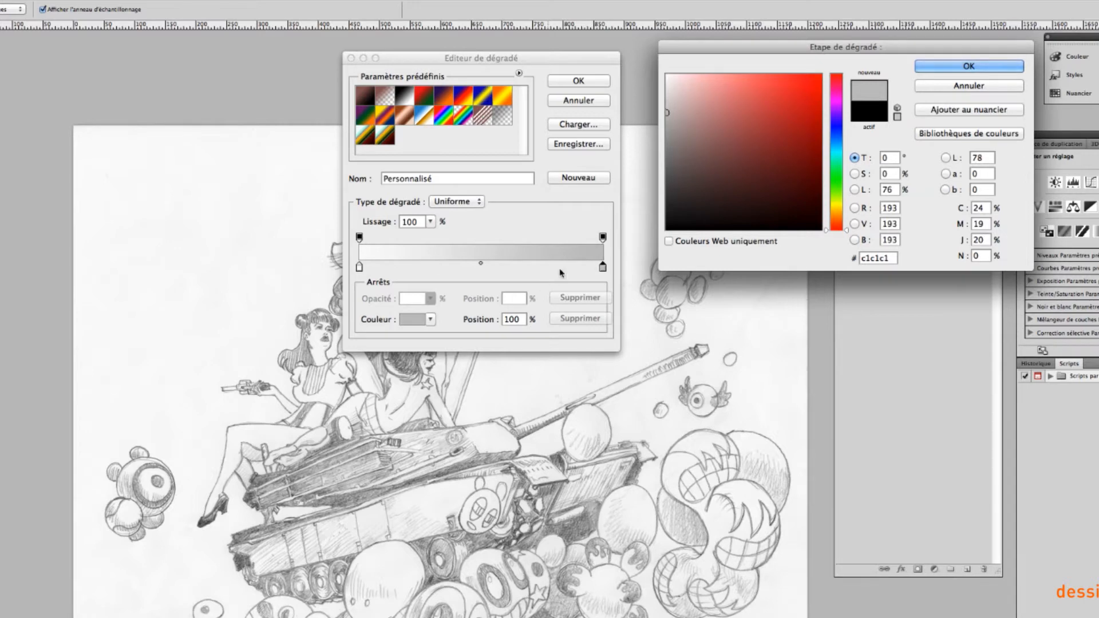
pyautogui.click(976, 66)
pyautogui.click(579, 80)
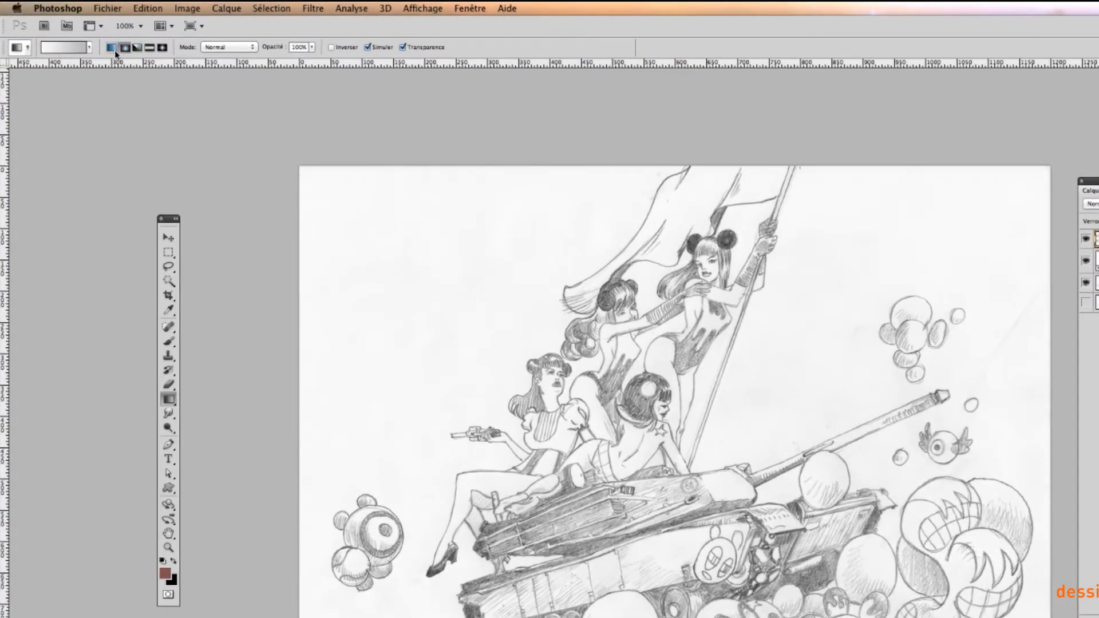
# Fill Calque 1 with the radial gradient, trying different spans and ending with one from the canvas centre to beyond its upper-right corner.
pyautogui.click(112, 47)
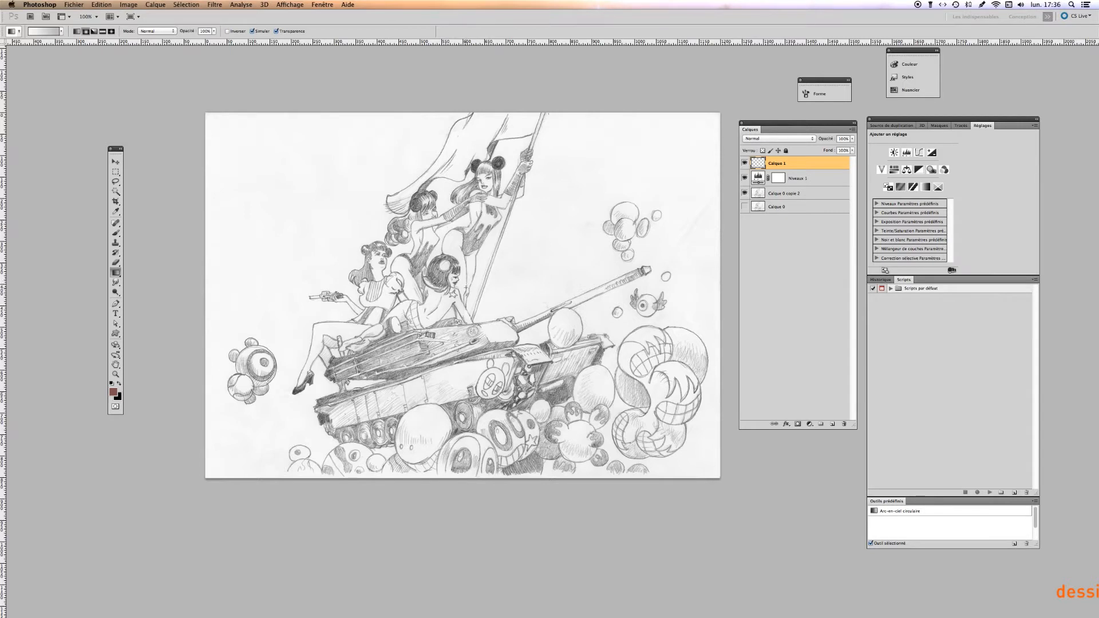
pyautogui.moveTo(466, 287); pyautogui.dragTo(721, 93)
pyautogui.moveTo(721, 93); pyautogui.dragTo(722, 92)
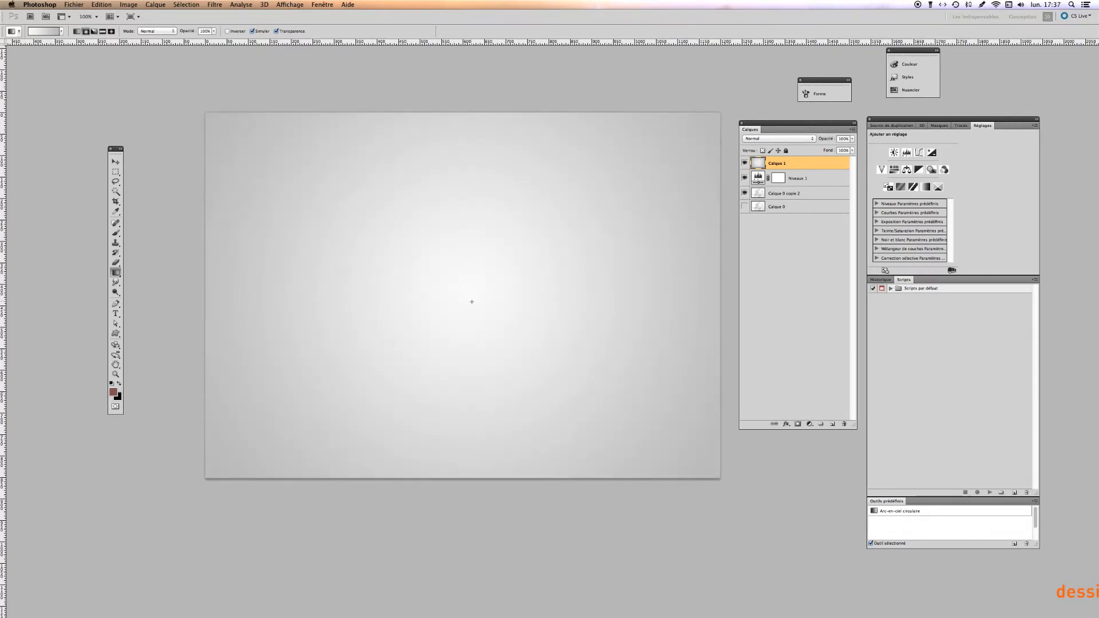
pyautogui.moveTo(460, 305); pyautogui.dragTo(544, 241)
pyautogui.moveTo(467, 303); pyautogui.dragTo(643, 184)
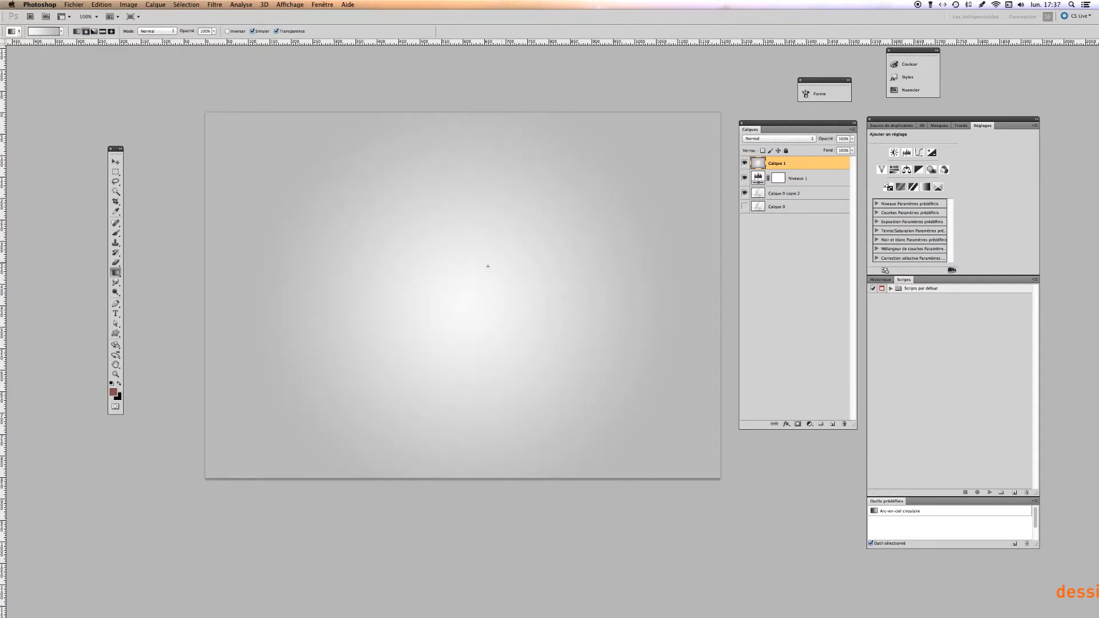
pyautogui.moveTo(473, 298); pyautogui.dragTo(764, 81)
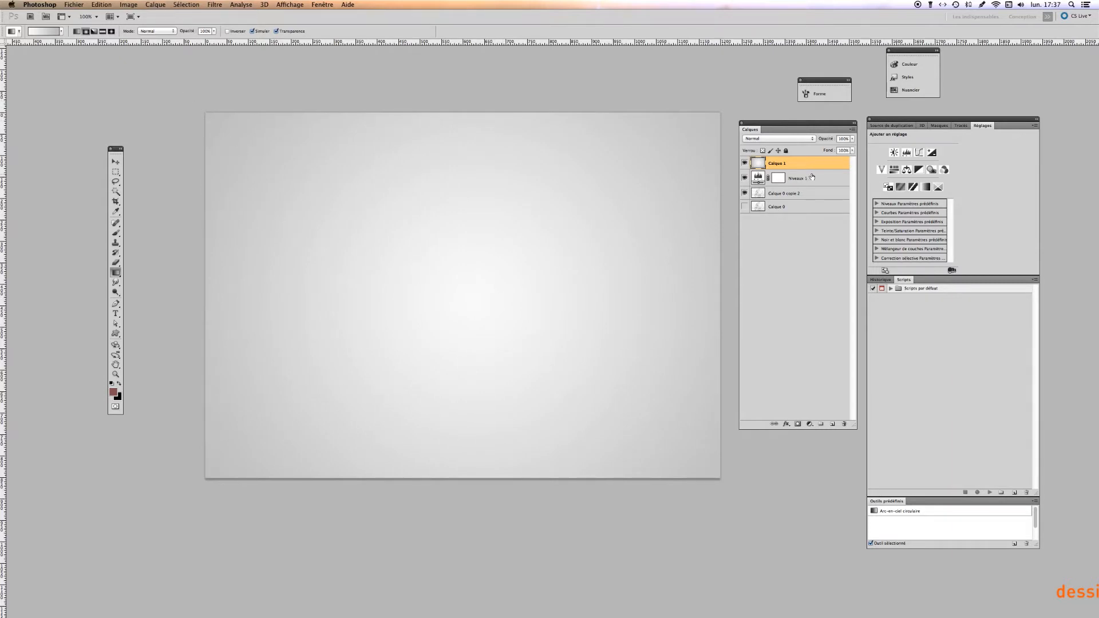
# Switch to the Move tool and toggle the visibility of Calque 1 to compare the gradient with the drawing beneath.
pyautogui.click(115, 162)
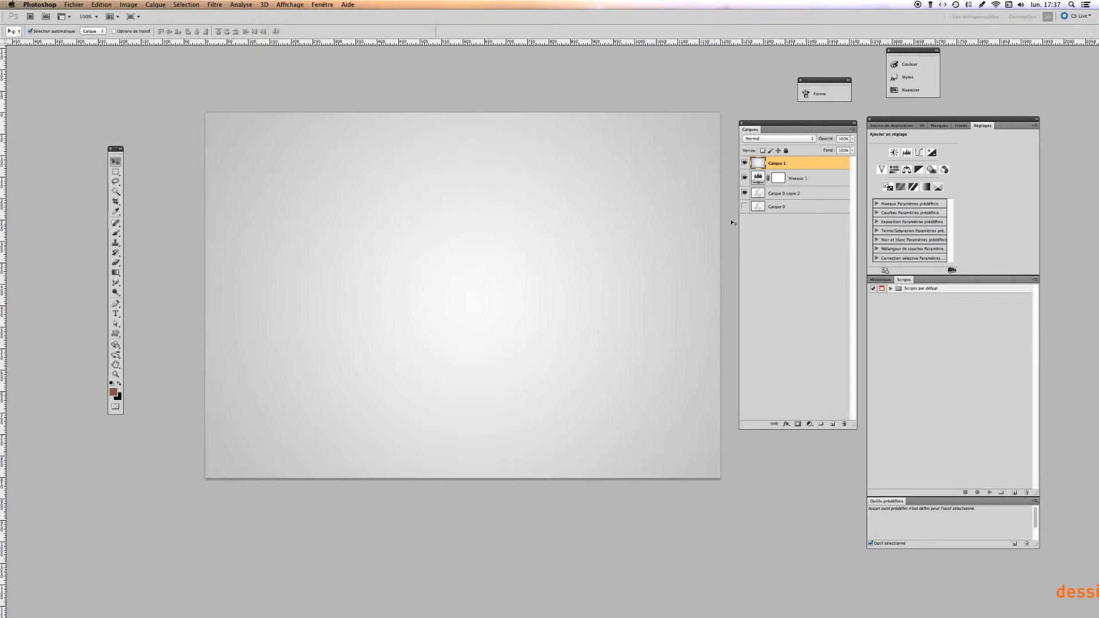
pyautogui.click(745, 163)
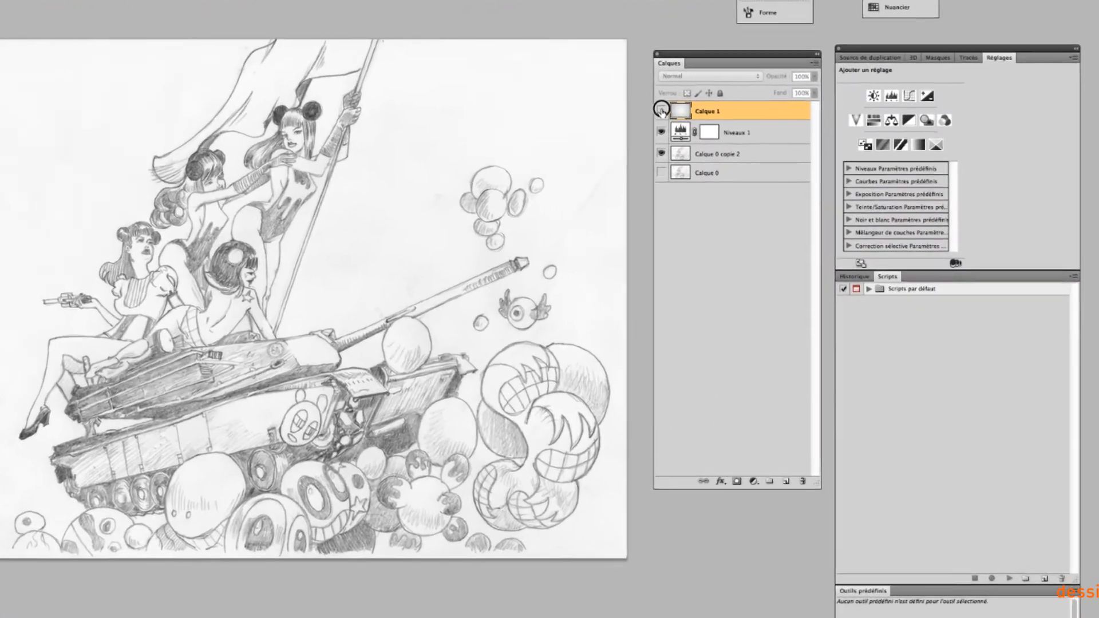
pyautogui.click(662, 110)
pyautogui.click(662, 110)
pyautogui.click(662, 110)
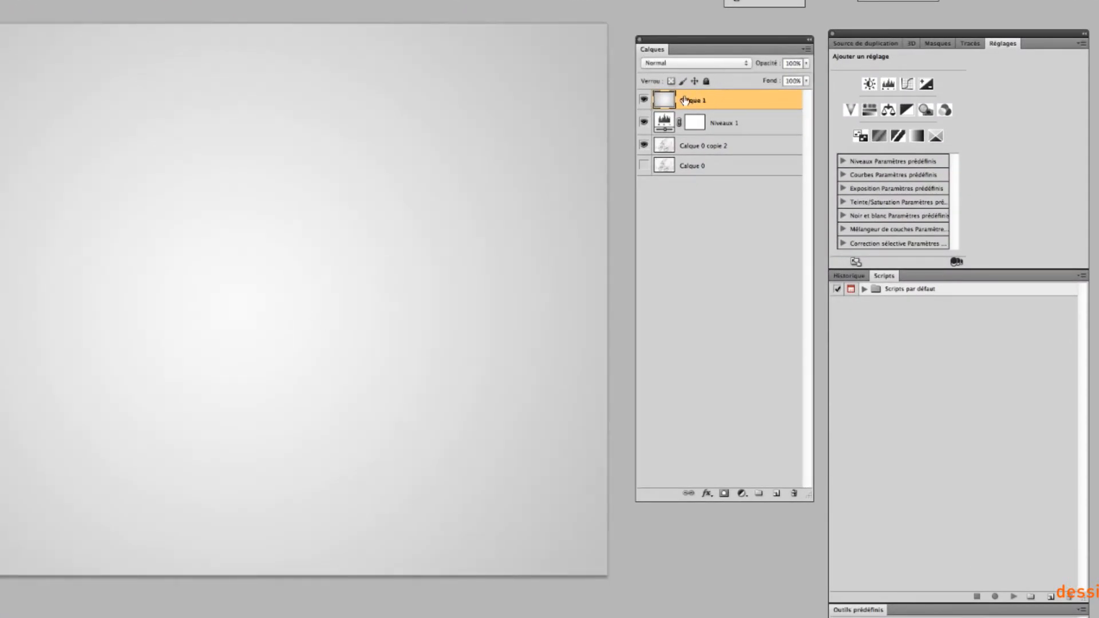
# Set the blending mode of Calque 1 to Produit, keeping its opacity at 100%.
pyautogui.click(807, 64)
pyautogui.click(807, 65)
pyautogui.moveTo(711, 39); pyautogui.dragTo(706, 35)
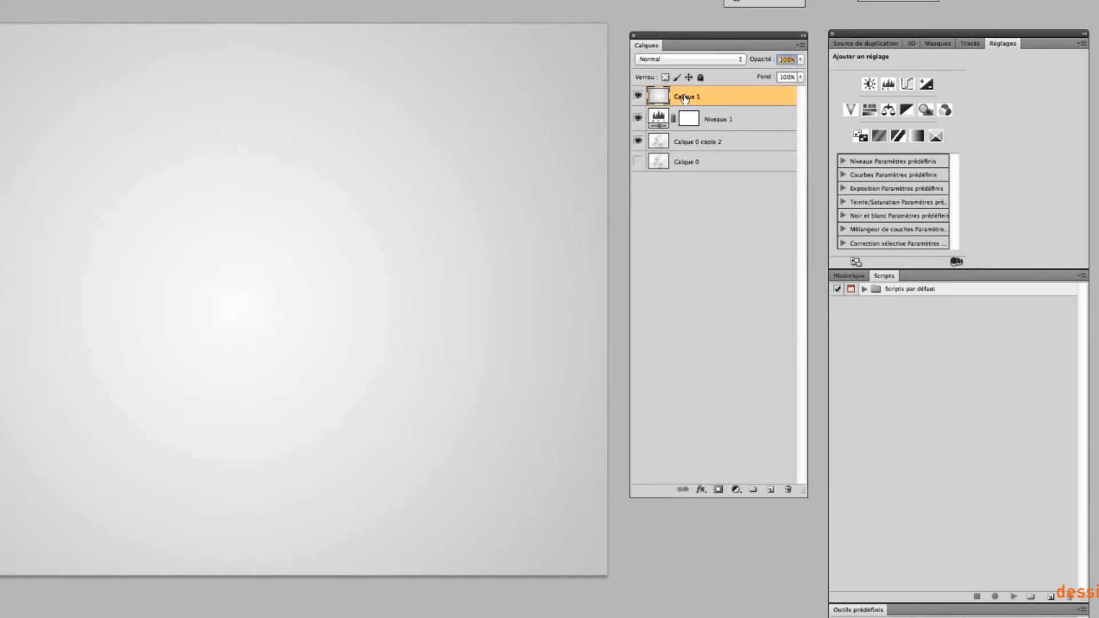
pyautogui.click(641, 60)
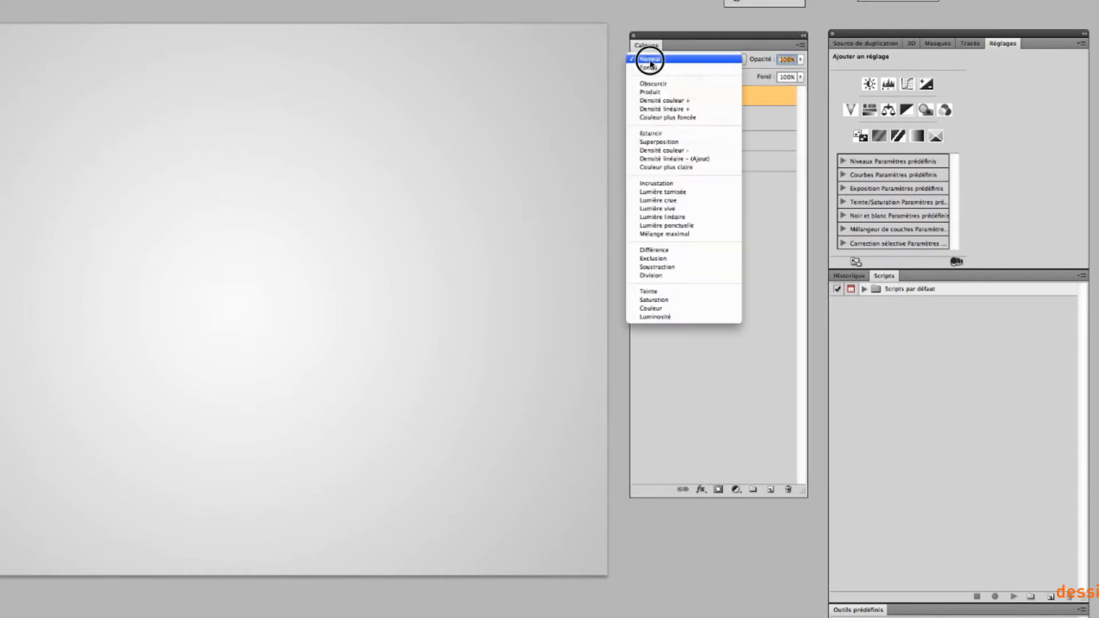
pyautogui.click(700, 64)
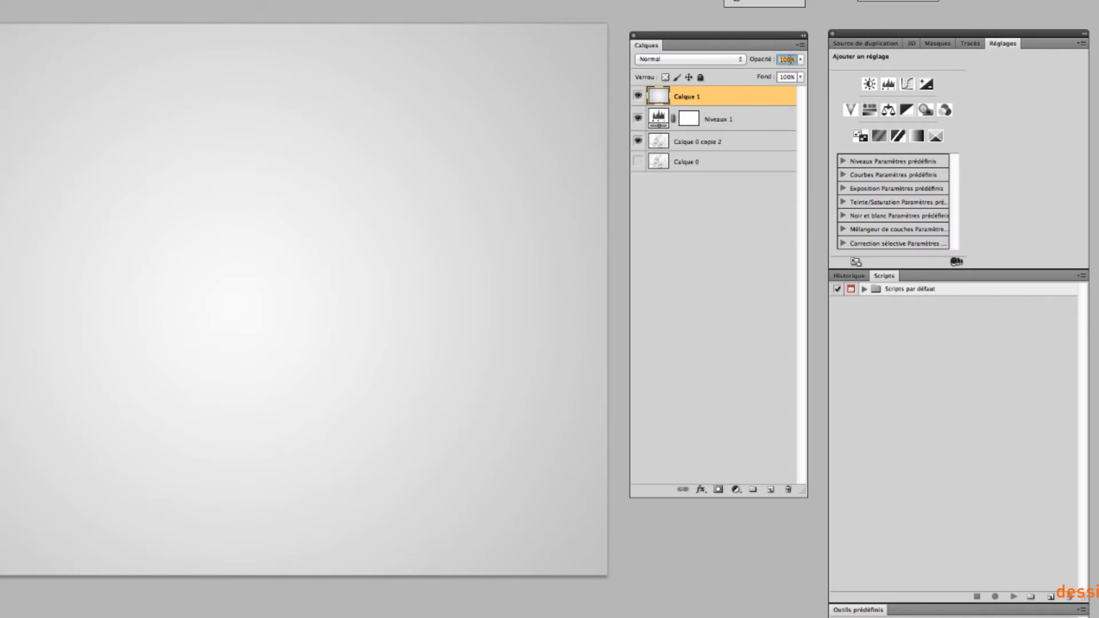
pyautogui.click(700, 60)
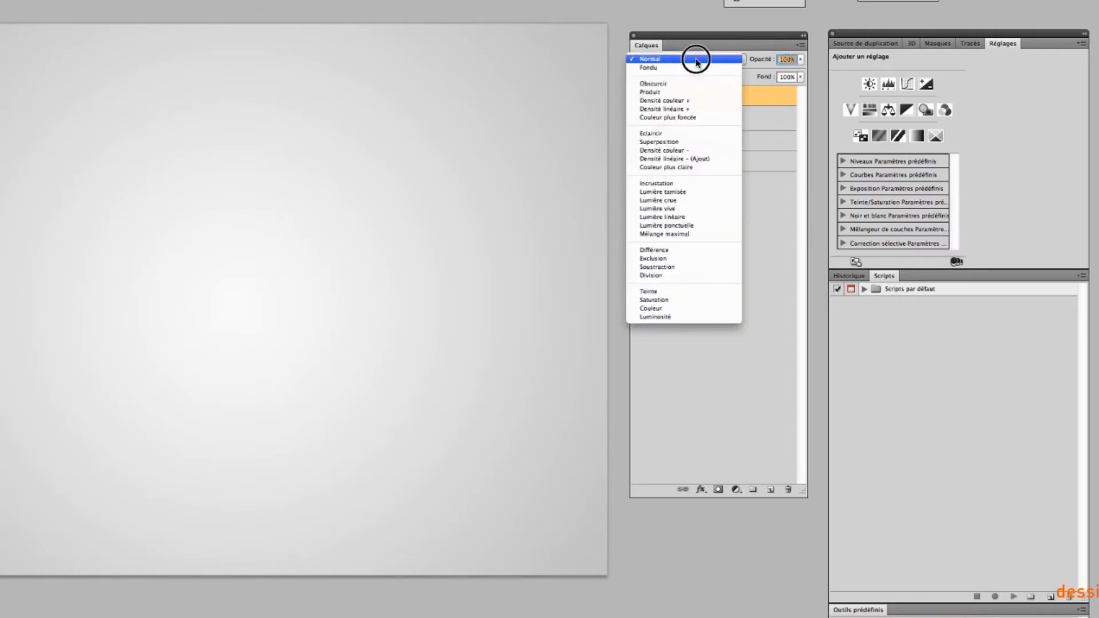
pyautogui.click(696, 93)
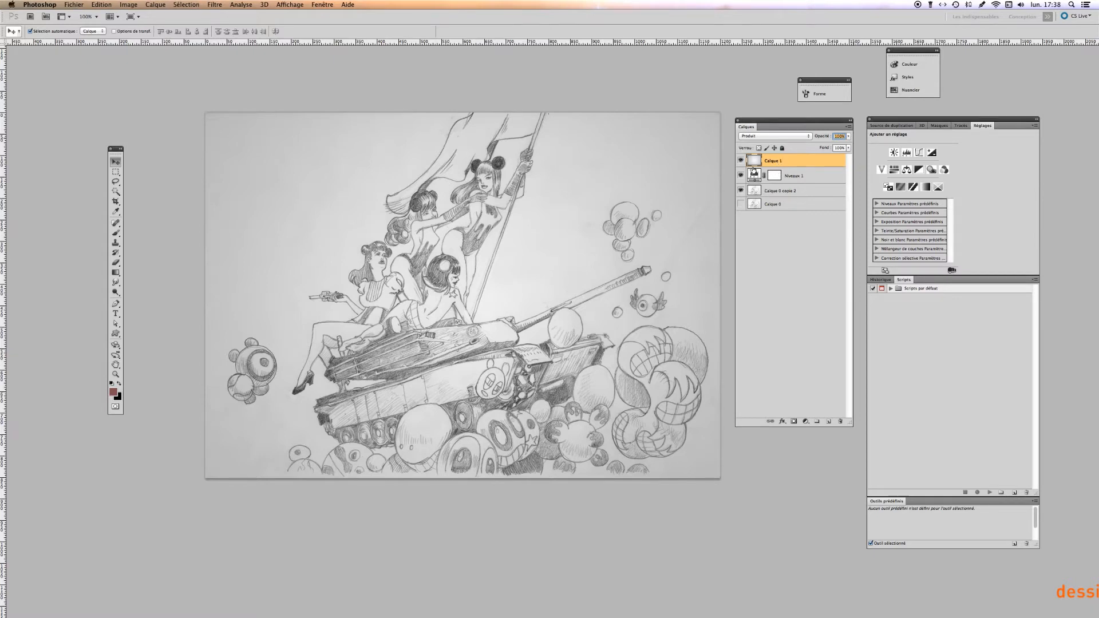
pyautogui.press('Return')
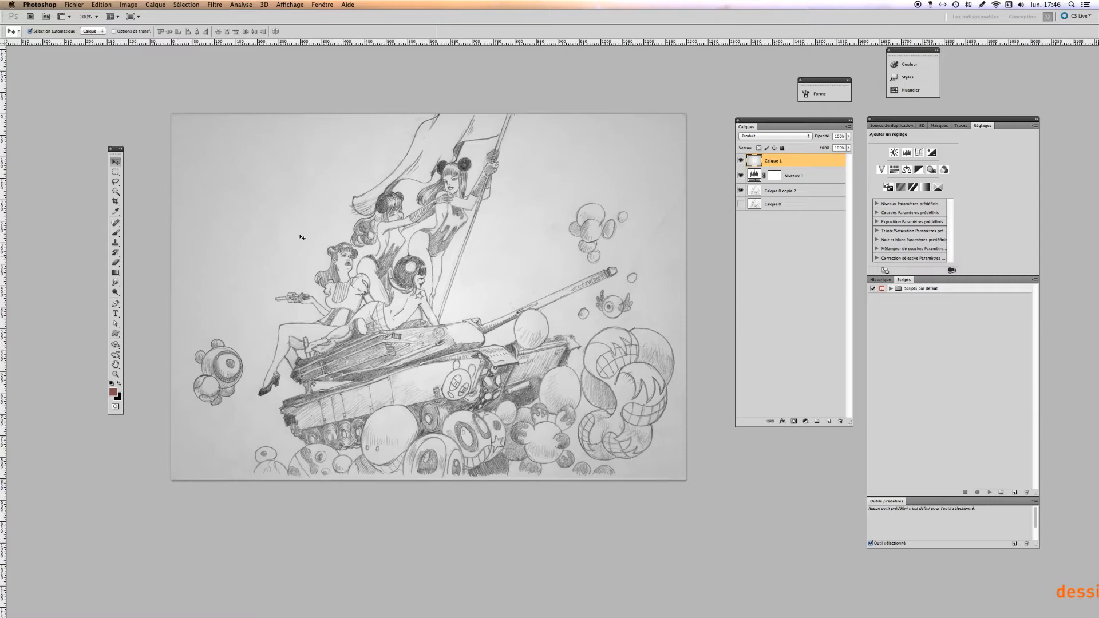
# Inspect the blended drawing up close and set the blending mode of Calque 1 back to Normal.
pyautogui.press('super+plus')
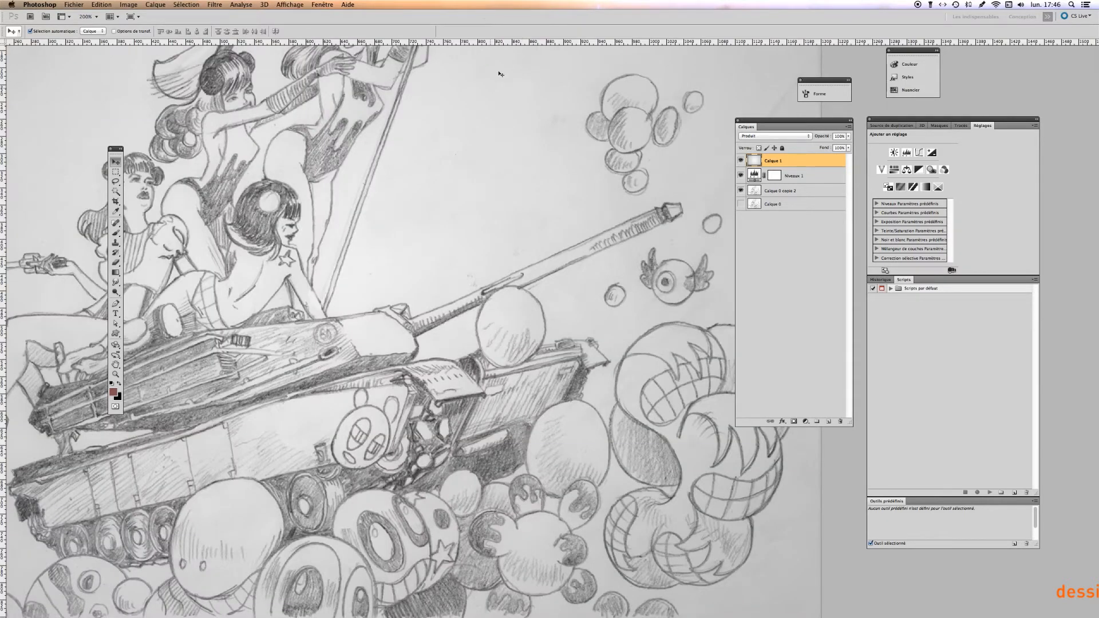
pyautogui.press('super+minus')
pyautogui.moveTo(597, 272); pyautogui.dragTo(478, 263)
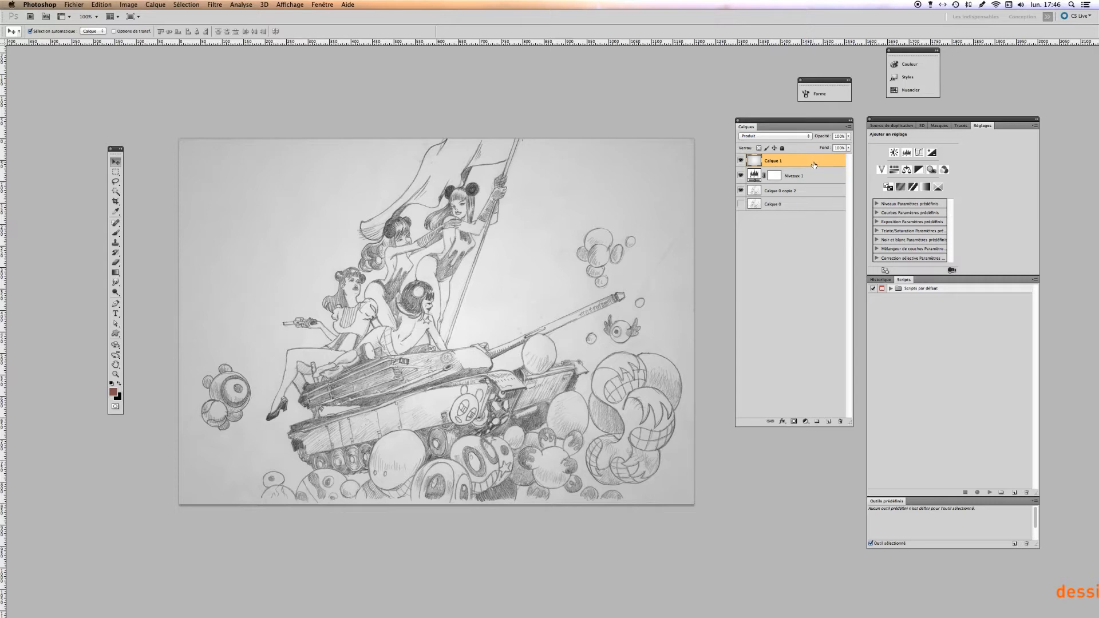
pyautogui.click(804, 136)
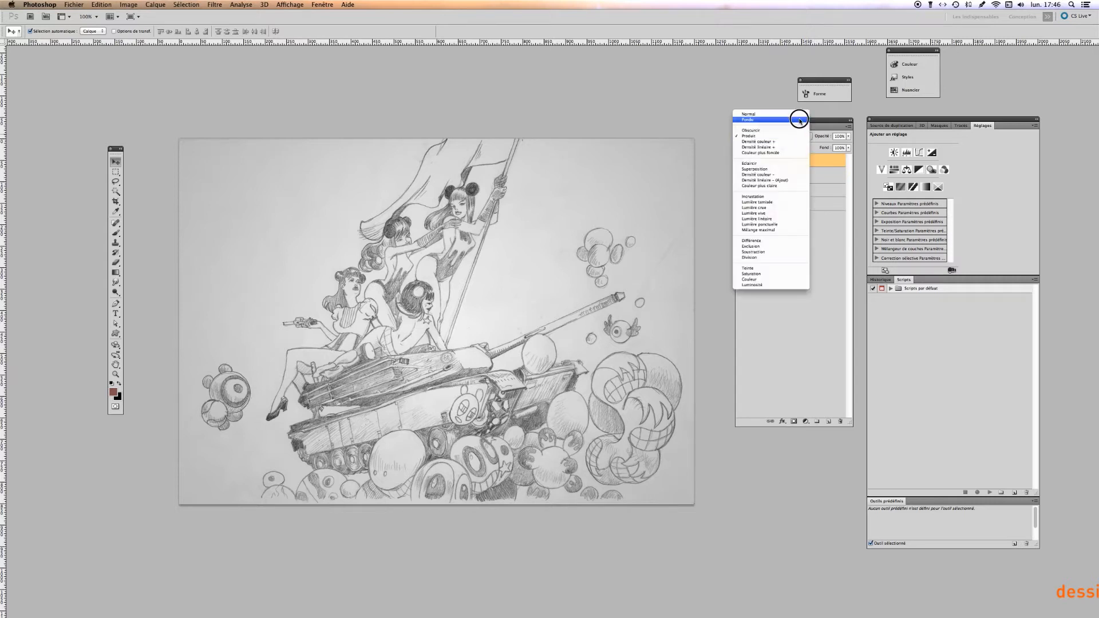
pyautogui.click(799, 114)
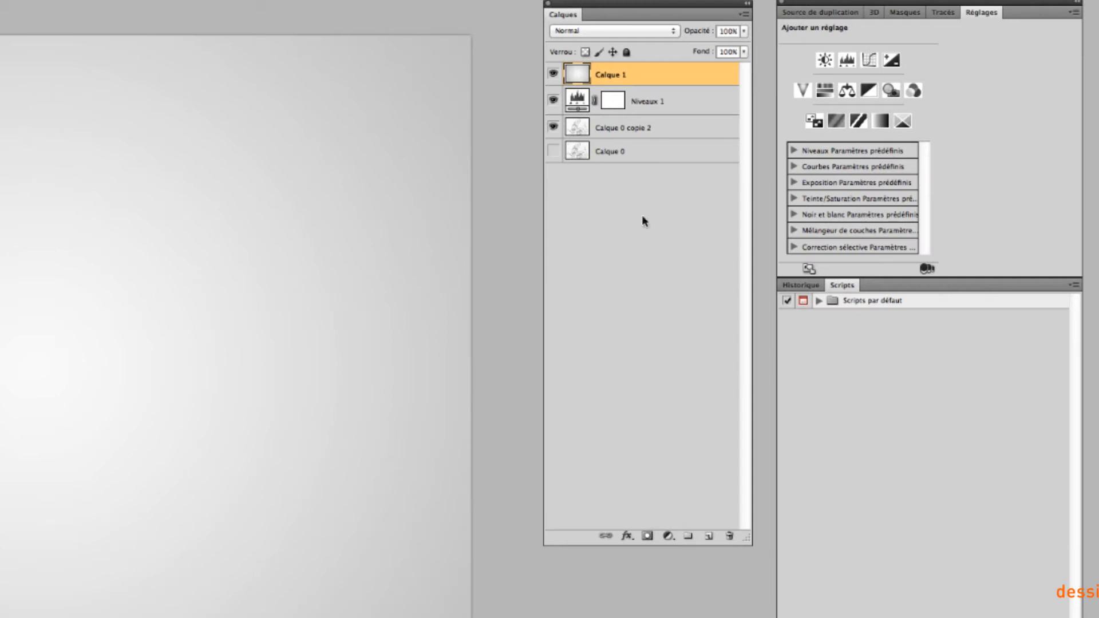
# Add a layer mask to Calque 1 and make the mask the active target for editing.
pyautogui.click(647, 538)
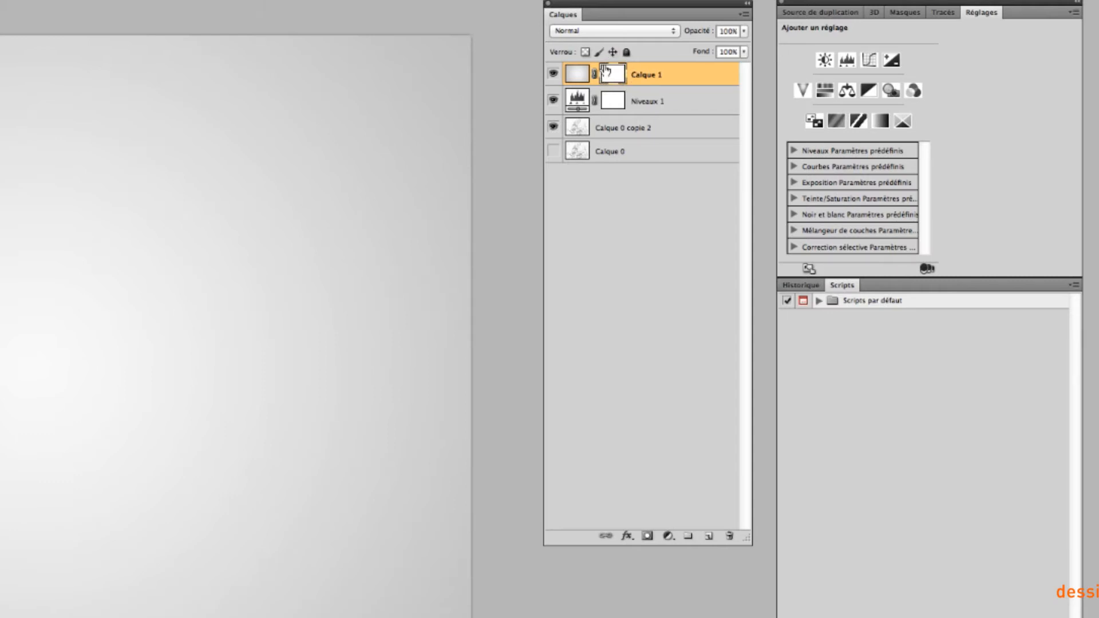
pyautogui.click(579, 75)
pyautogui.click(613, 78)
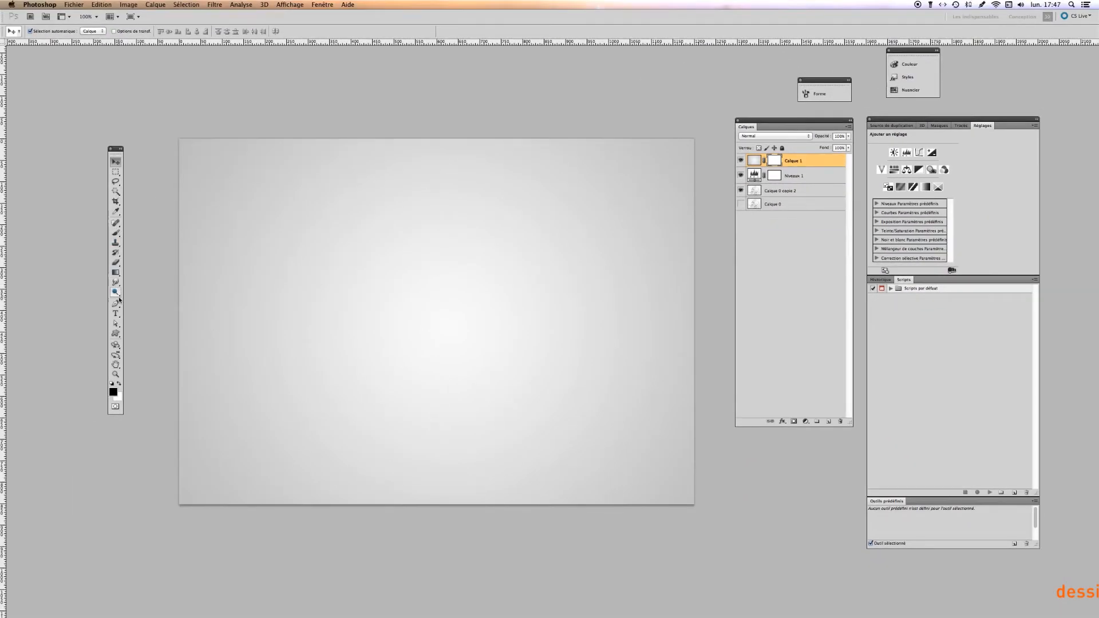
# Select the Brush tool and set a soft round brush of 143 px with 0% hardness for painting the mask.
pyautogui.click(117, 233)
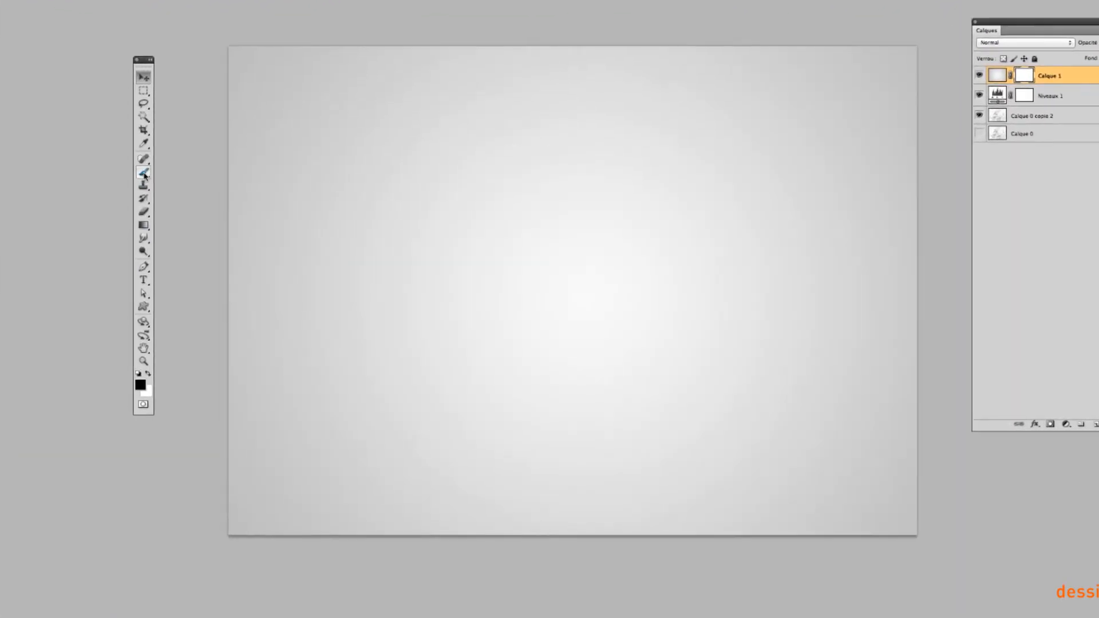
pyautogui.rightClick(574, 199)
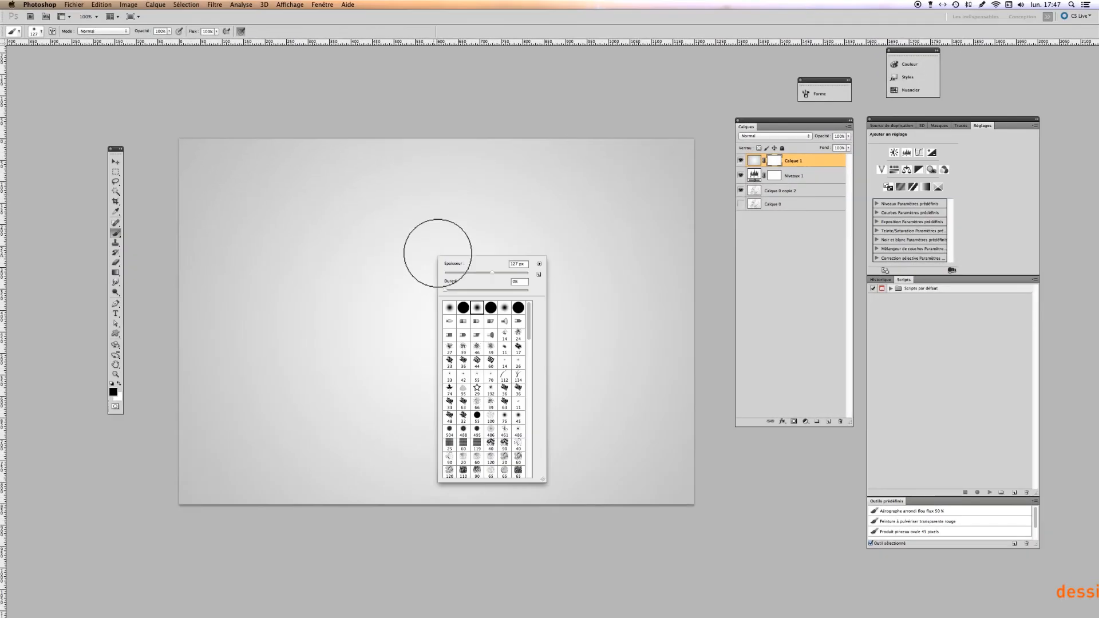
pyautogui.moveTo(492, 273)
pyautogui.mouseDown()
pyautogui.moveTo(508, 275)
pyautogui.moveTo(447, 273)
pyautogui.mouseUp()
pyautogui.click(470, 273)
pyautogui.click(473, 273)
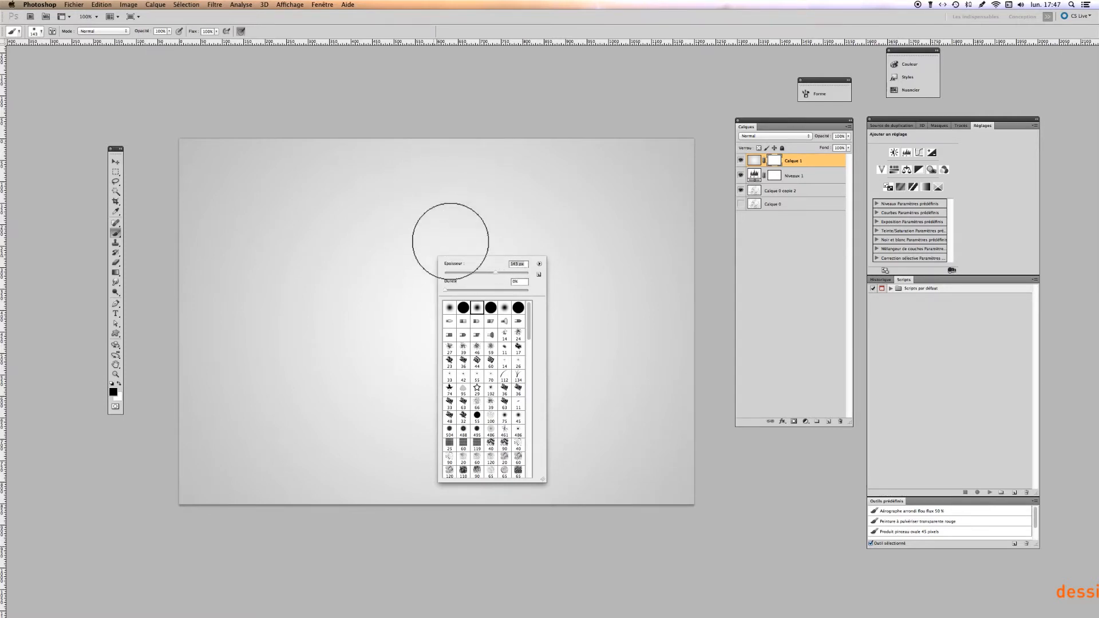
pyautogui.click(116, 162)
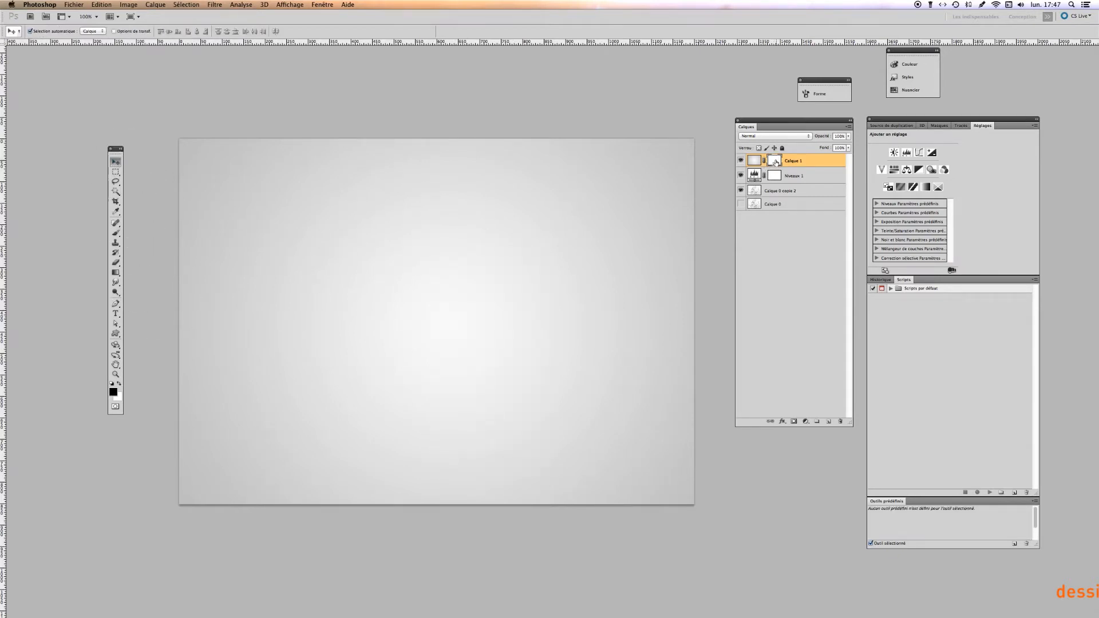
pyautogui.click(116, 233)
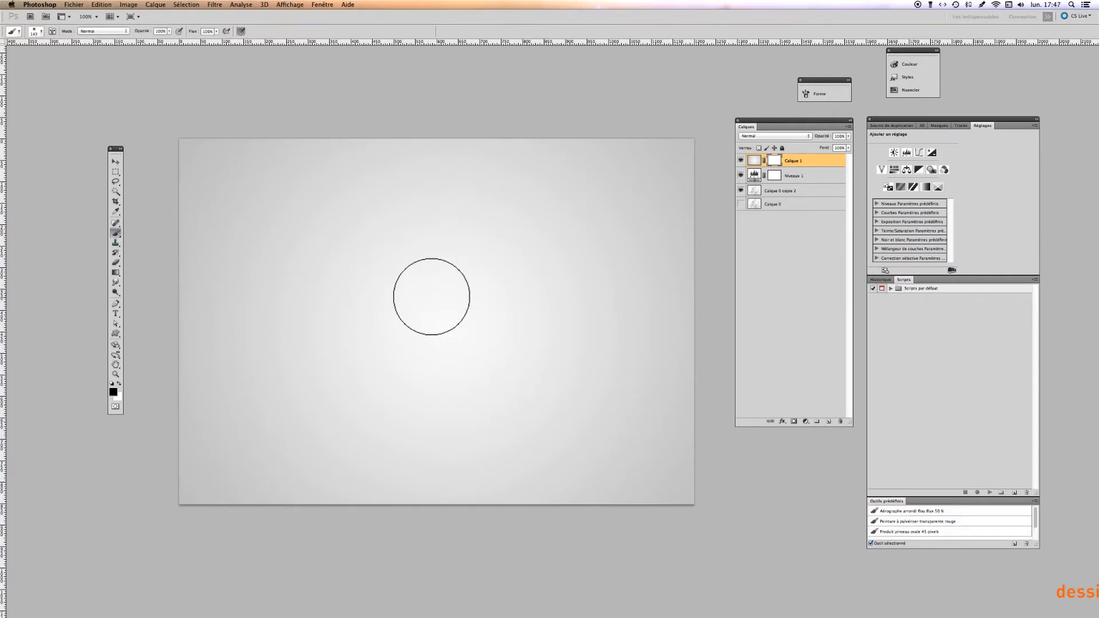
# Paint black on Calque 1's mask over the women and tank, covering the lower-right creatures at about half brush opacity.
pyautogui.moveTo(506, 270)
pyautogui.mouseDown()
pyautogui.moveTo(327, 395)
pyautogui.moveTo(419, 248)
pyautogui.moveTo(459, 219)
pyautogui.moveTo(482, 246)
pyautogui.moveTo(383, 316)
pyautogui.moveTo(389, 231)
pyautogui.moveTo(332, 240)
pyautogui.moveTo(323, 289)
pyautogui.moveTo(331, 379)
pyautogui.moveTo(366, 398)
pyautogui.moveTo(418, 401)
pyautogui.moveTo(544, 300)
pyautogui.mouseUp()
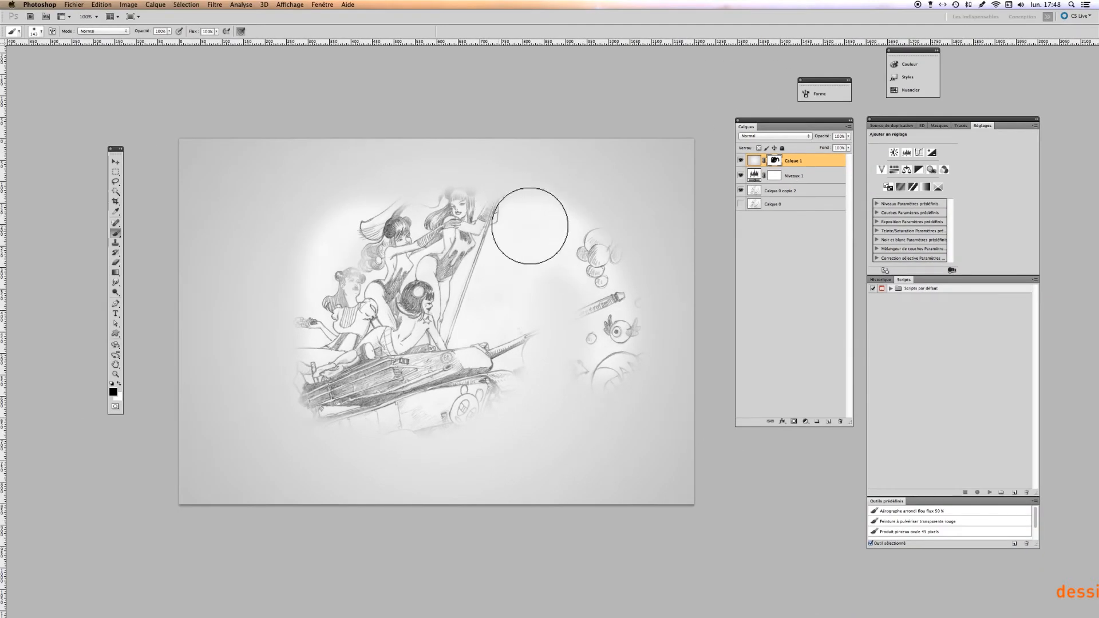
pyautogui.moveTo(333, 256)
pyautogui.mouseDown()
pyautogui.moveTo(295, 334)
pyautogui.moveTo(306, 406)
pyautogui.moveTo(383, 429)
pyautogui.mouseUp()
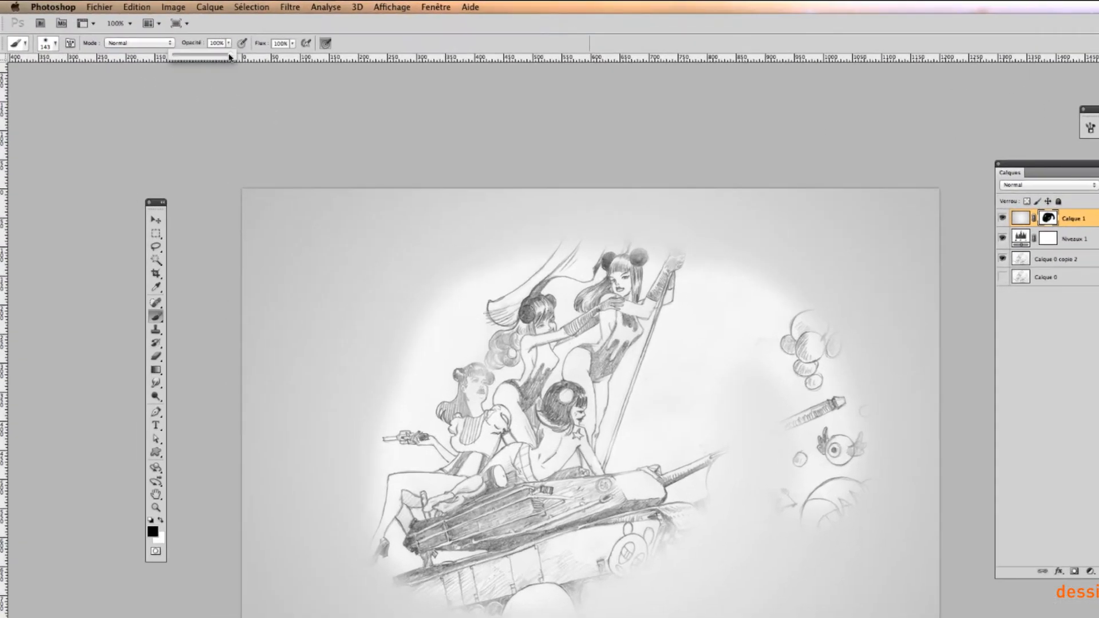
pyautogui.moveTo(169, 32); pyautogui.dragTo(150, 41)
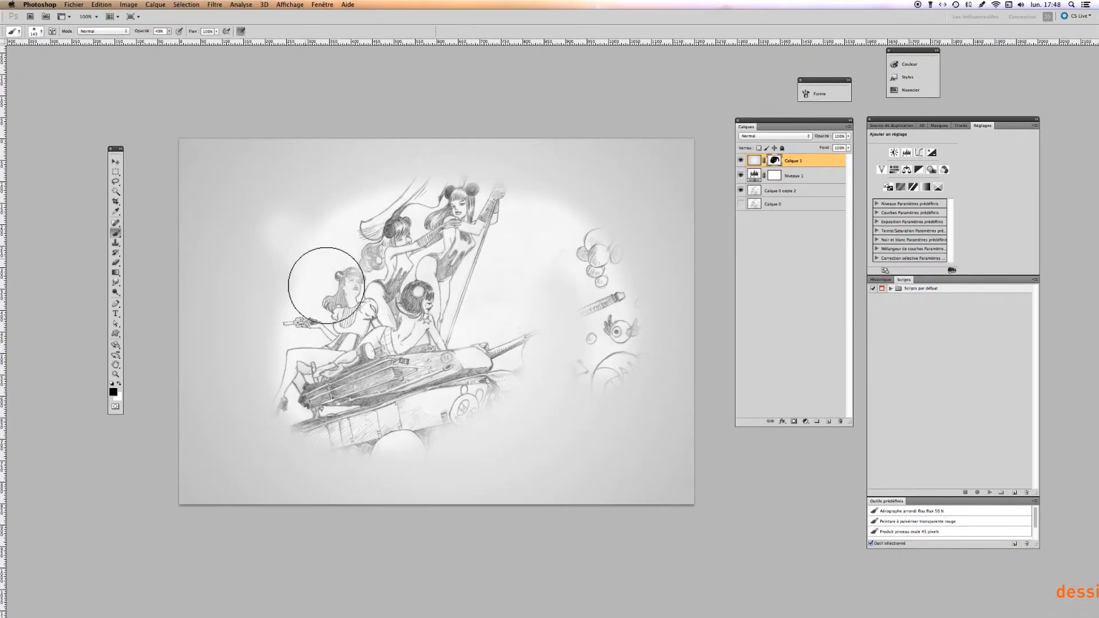
pyautogui.moveTo(466, 422)
pyautogui.mouseDown()
pyautogui.moveTo(462, 389)
pyautogui.moveTo(549, 459)
pyautogui.moveTo(545, 371)
pyautogui.moveTo(519, 370)
pyautogui.moveTo(555, 329)
pyautogui.moveTo(538, 383)
pyautogui.moveTo(443, 433)
pyautogui.moveTo(523, 454)
pyautogui.moveTo(524, 469)
pyautogui.moveTo(494, 470)
pyautogui.moveTo(498, 396)
pyautogui.moveTo(494, 442)
pyautogui.moveTo(493, 413)
pyautogui.moveTo(543, 405)
pyautogui.moveTo(563, 370)
pyautogui.moveTo(496, 428)
pyautogui.moveTo(517, 380)
pyautogui.moveTo(495, 411)
pyautogui.moveTo(504, 363)
pyautogui.moveTo(525, 322)
pyautogui.moveTo(513, 373)
pyautogui.mouseUp()
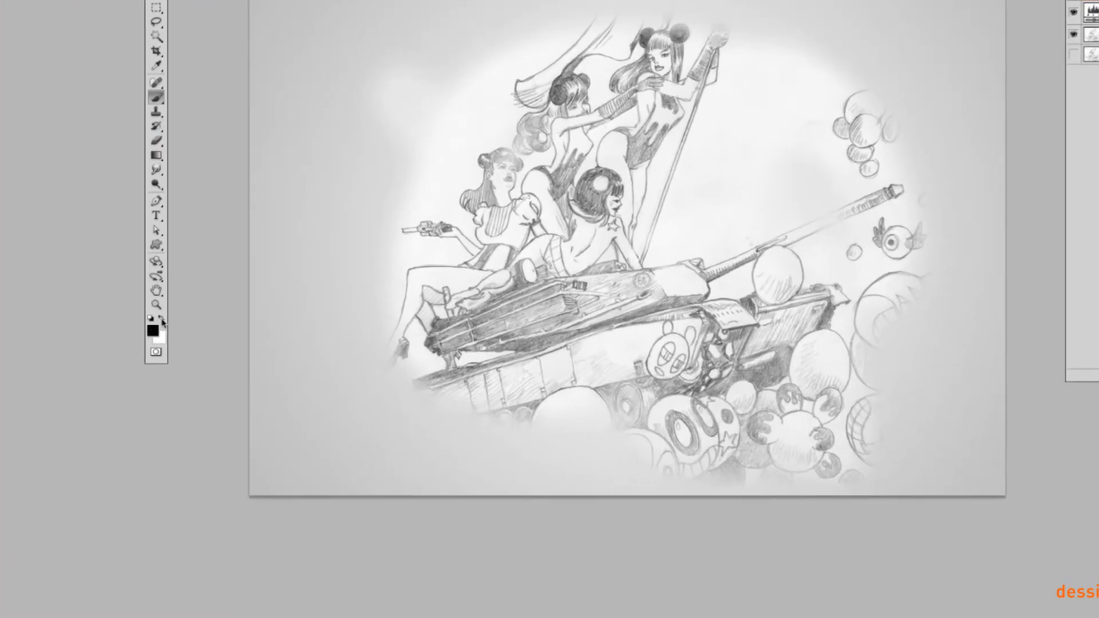
# Swap the foreground colour to white, set the brush opacity to 100% and paint the gradient back over the drawing.
pyautogui.click(162, 321)
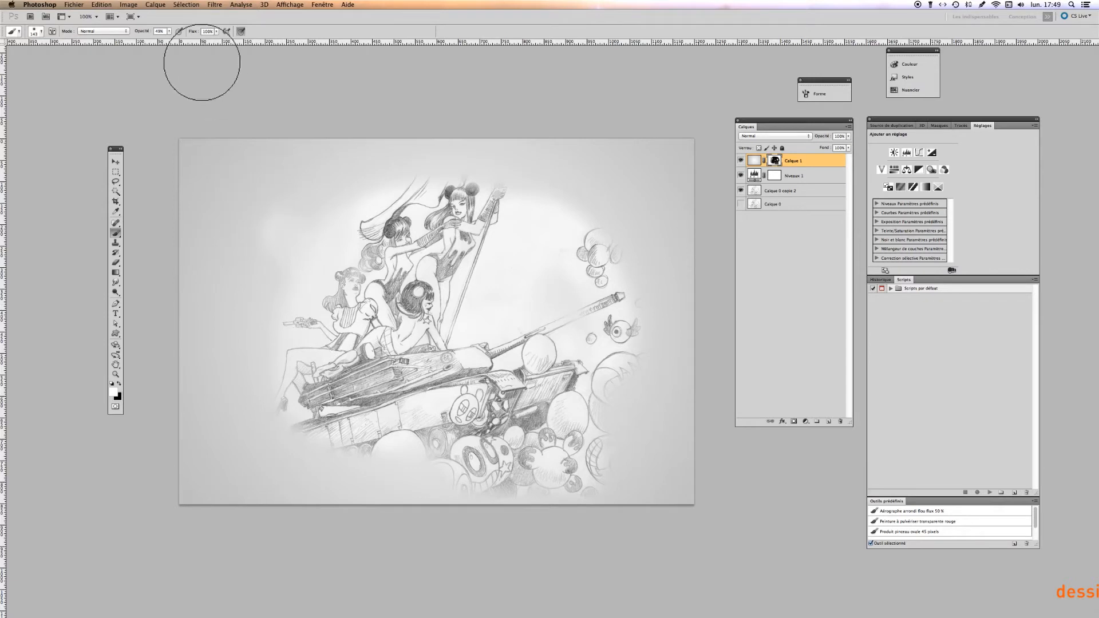
pyautogui.click(169, 31)
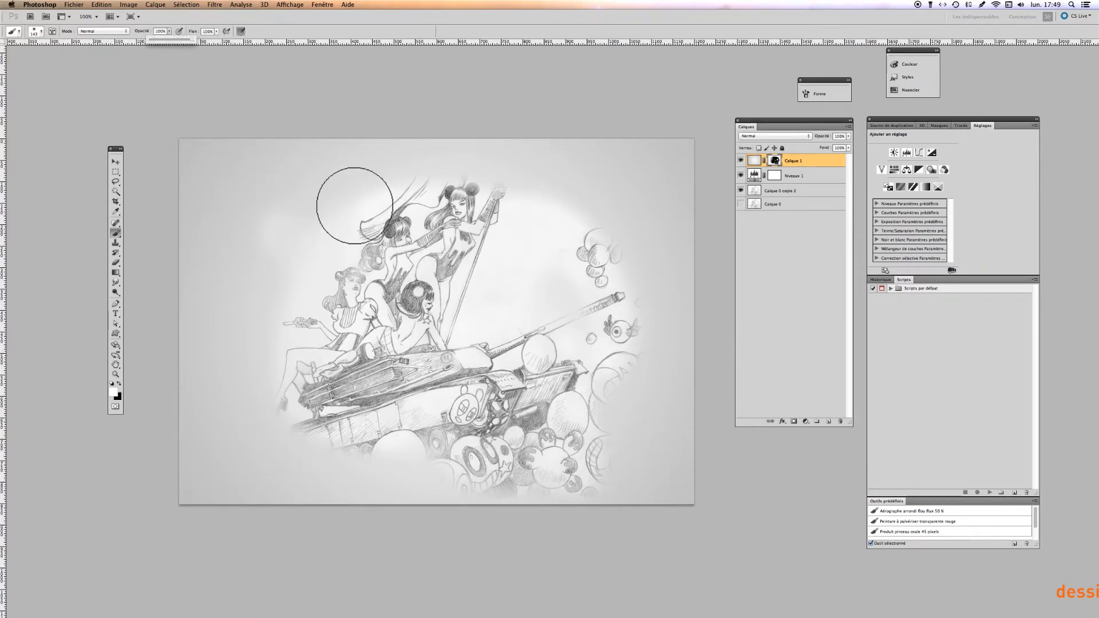
pyautogui.click(358, 194)
pyautogui.moveTo(344, 240)
pyautogui.mouseDown()
pyautogui.moveTo(295, 438)
pyautogui.moveTo(291, 334)
pyautogui.mouseUp()
pyautogui.moveTo(408, 171)
pyautogui.mouseDown()
pyautogui.moveTo(505, 175)
pyautogui.moveTo(381, 252)
pyautogui.moveTo(329, 324)
pyautogui.moveTo(363, 246)
pyautogui.moveTo(589, 263)
pyautogui.moveTo(594, 294)
pyautogui.moveTo(521, 436)
pyautogui.moveTo(559, 471)
pyautogui.moveTo(513, 484)
pyautogui.mouseUp()
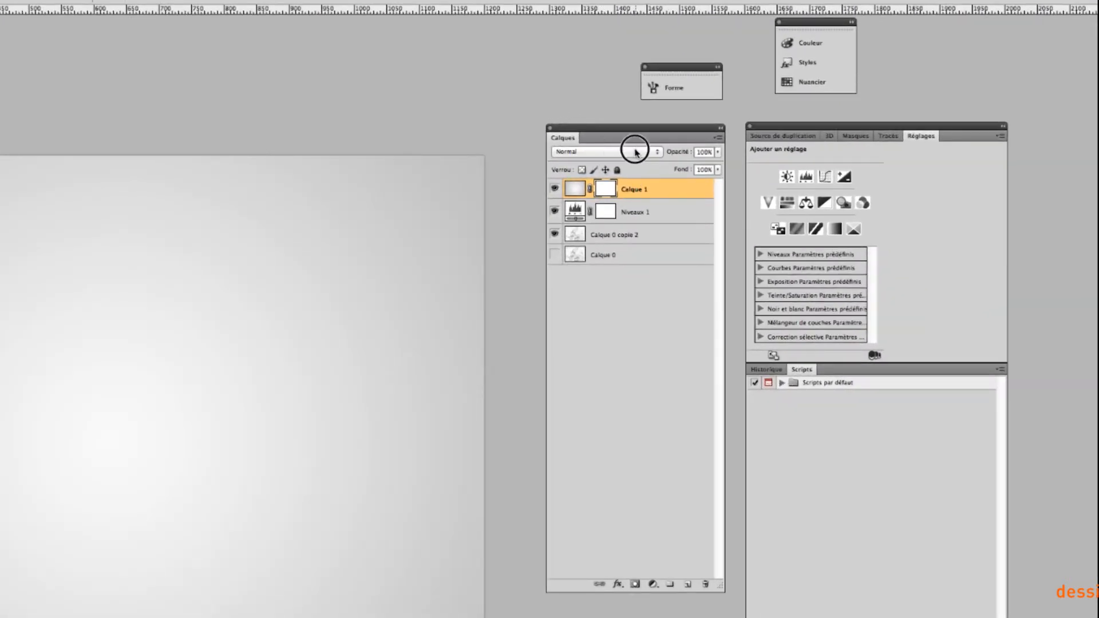
# Set the blending mode of Calque 1 to Produit and prepare a 147 px brush at 77% opacity.
pyautogui.click(636, 152)
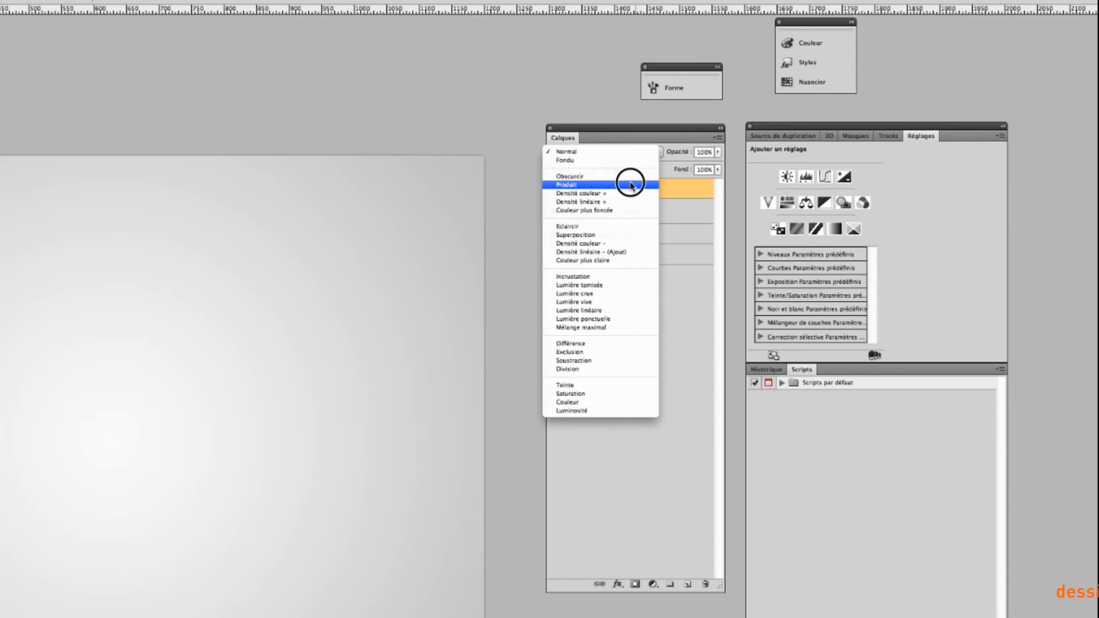
pyautogui.click(631, 184)
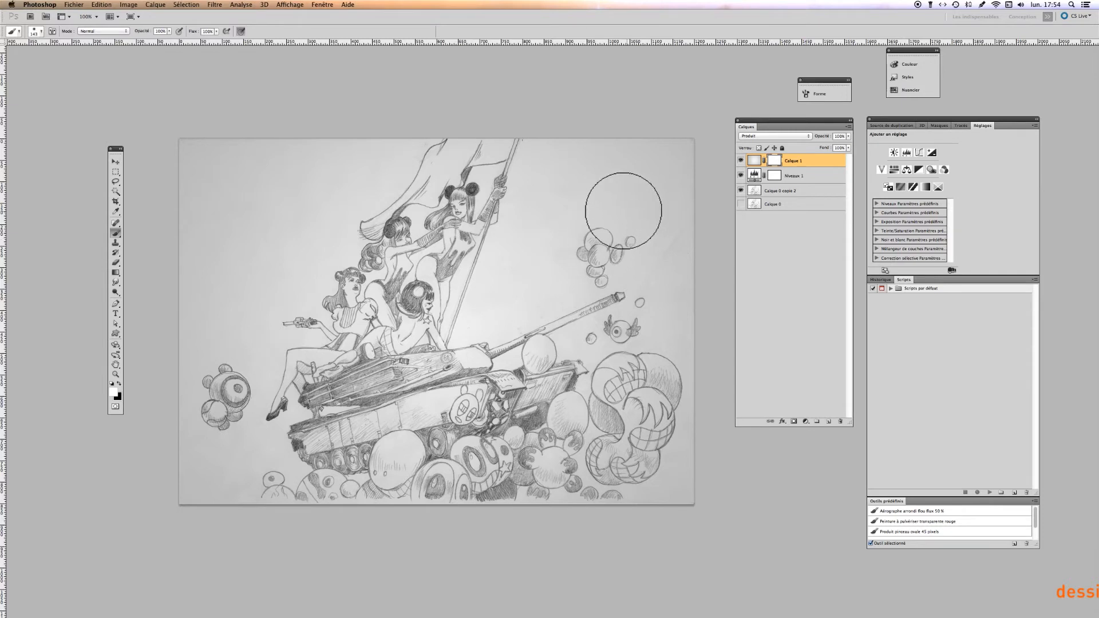
pyautogui.rightClick(452, 277)
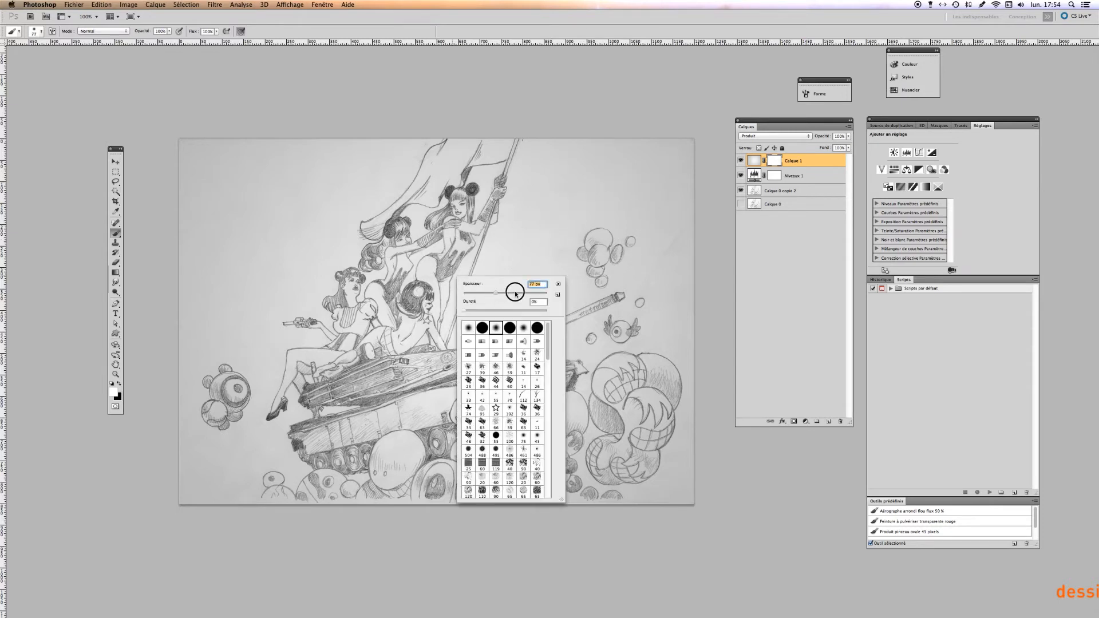
pyautogui.click(530, 294)
pyautogui.click(169, 32)
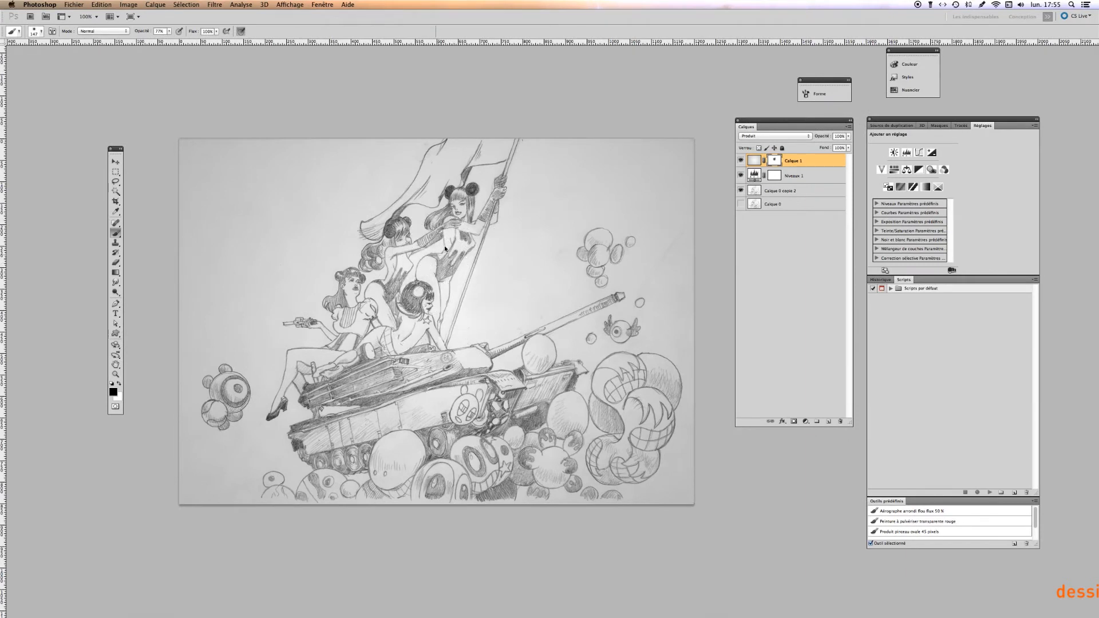
# Paint black on Calque 1's mask to brighten the women, the tank and the round creatures around it.
pyautogui.moveTo(438, 226)
pyautogui.mouseDown()
pyautogui.moveTo(362, 299)
pyautogui.moveTo(426, 310)
pyautogui.moveTo(377, 316)
pyautogui.moveTo(376, 271)
pyautogui.moveTo(437, 220)
pyautogui.moveTo(474, 211)
pyautogui.moveTo(414, 244)
pyautogui.moveTo(355, 312)
pyautogui.moveTo(434, 318)
pyautogui.moveTo(482, 355)
pyautogui.moveTo(459, 358)
pyautogui.moveTo(477, 367)
pyautogui.moveTo(653, 387)
pyautogui.moveTo(647, 401)
pyautogui.moveTo(621, 379)
pyautogui.moveTo(662, 378)
pyautogui.moveTo(559, 415)
pyautogui.moveTo(571, 411)
pyautogui.moveTo(544, 351)
pyautogui.moveTo(557, 455)
pyautogui.moveTo(501, 444)
pyautogui.moveTo(514, 435)
pyautogui.moveTo(438, 476)
pyautogui.moveTo(452, 478)
pyautogui.moveTo(401, 441)
pyautogui.moveTo(396, 452)
pyautogui.moveTo(423, 405)
pyautogui.moveTo(547, 356)
pyautogui.moveTo(611, 260)
pyautogui.moveTo(601, 244)
pyautogui.moveTo(631, 244)
pyautogui.mouseUp()
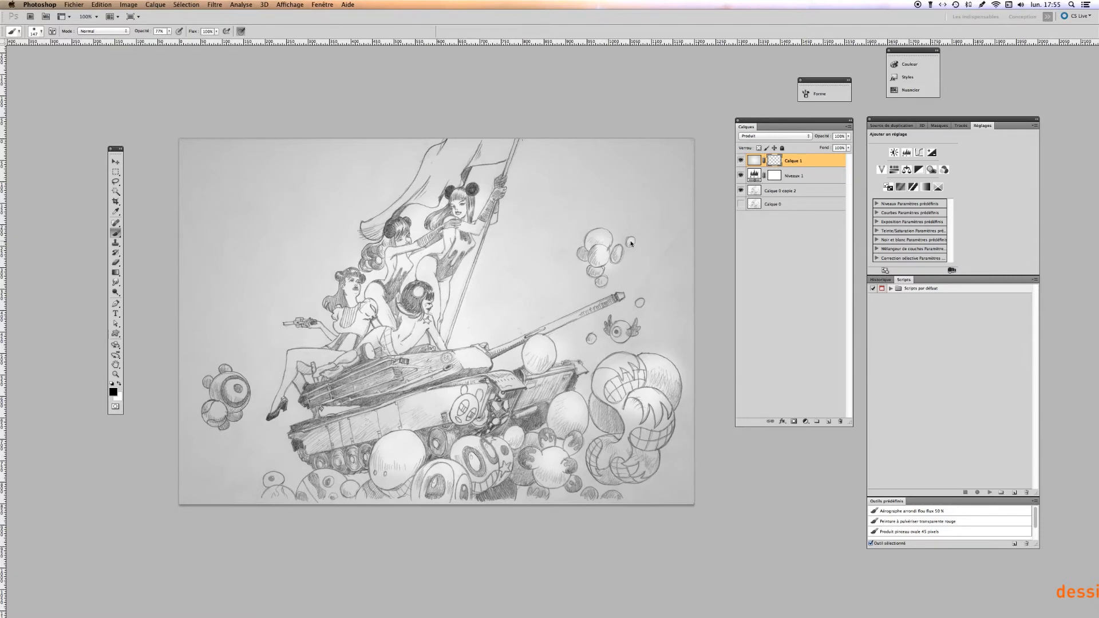
pyautogui.moveTo(260, 385)
pyautogui.mouseDown()
pyautogui.moveTo(219, 382)
pyautogui.moveTo(227, 387)
pyautogui.mouseUp()
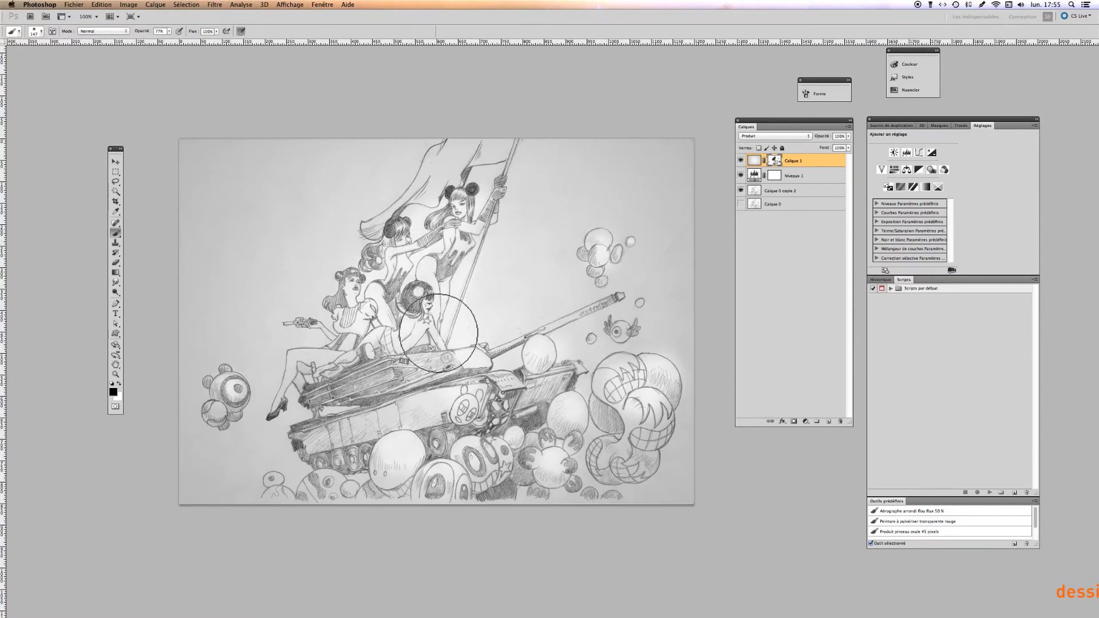
pyautogui.moveTo(472, 327)
pyautogui.mouseDown()
pyautogui.moveTo(471, 267)
pyautogui.moveTo(487, 300)
pyautogui.moveTo(483, 344)
pyautogui.moveTo(540, 330)
pyautogui.mouseUp()
pyautogui.moveTo(328, 326)
pyautogui.mouseDown()
pyautogui.moveTo(324, 343)
pyautogui.moveTo(332, 275)
pyautogui.moveTo(358, 241)
pyautogui.moveTo(359, 309)
pyautogui.mouseUp()
pyautogui.moveTo(327, 490); pyautogui.dragTo(362, 473)
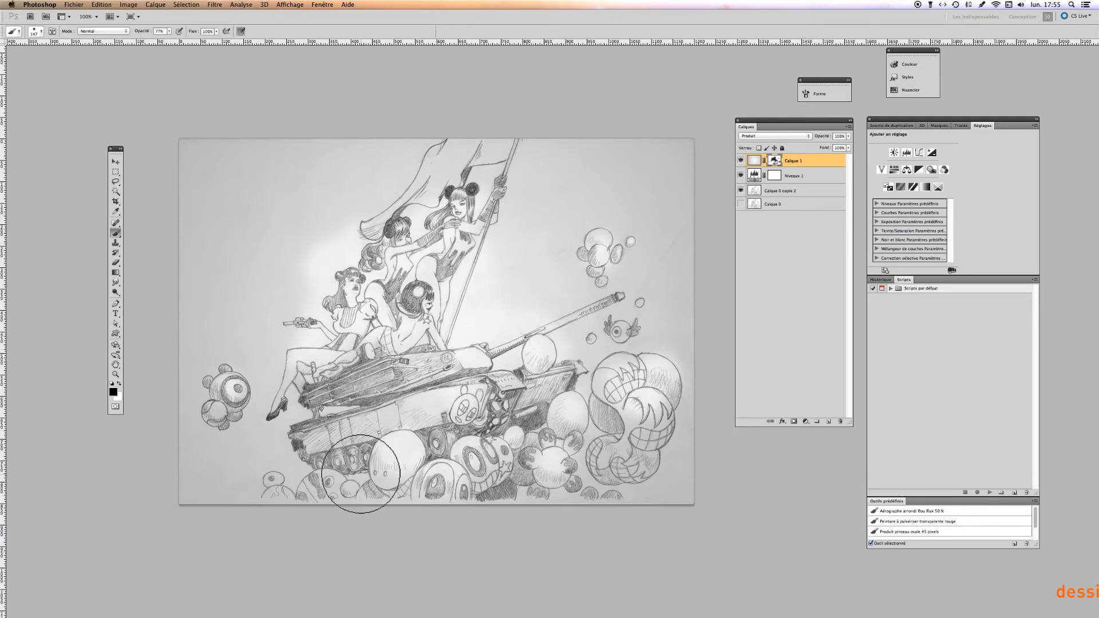
pyautogui.moveTo(557, 405)
pyautogui.mouseDown()
pyautogui.moveTo(541, 446)
pyautogui.moveTo(513, 438)
pyautogui.moveTo(475, 453)
pyautogui.moveTo(433, 490)
pyautogui.mouseUp()
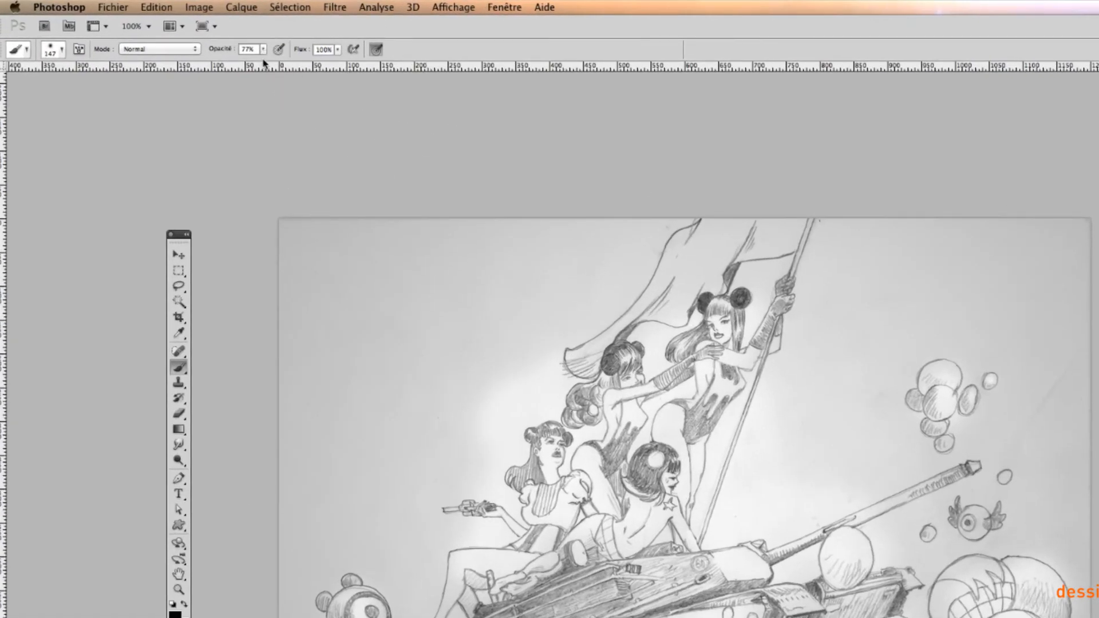
# Set the brush opacity to 100%, reduce its size and paint white on the mask beside the women to restore the grey.
pyautogui.click(265, 50)
pyautogui.moveTo(271, 62); pyautogui.dragTo(295, 62)
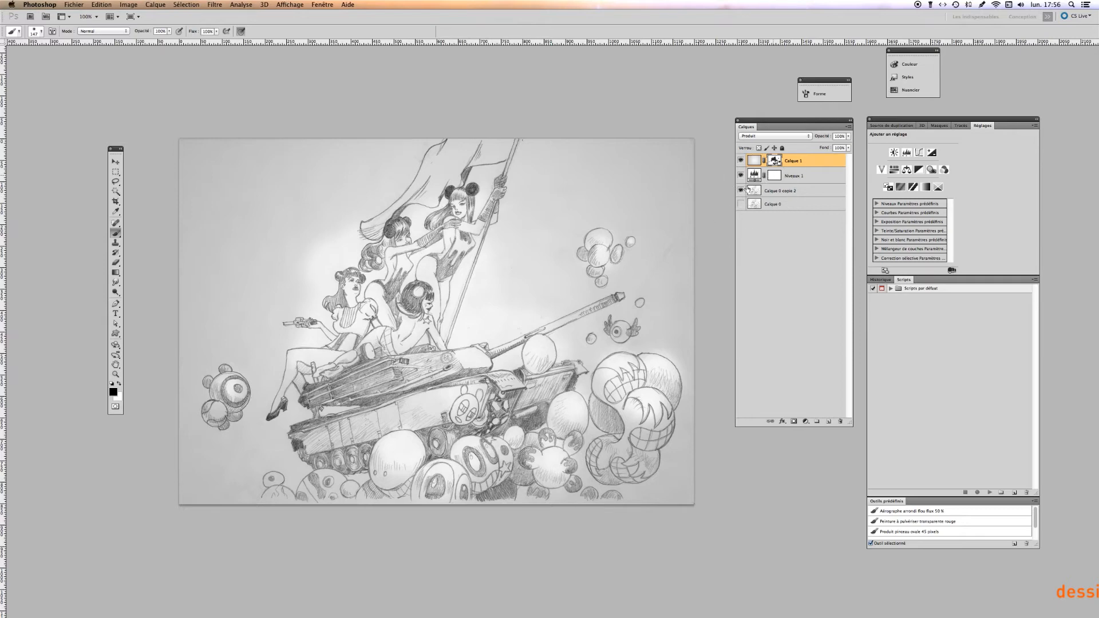
pyautogui.rightClick(371, 276)
pyautogui.moveTo(432, 292); pyautogui.dragTo(407, 293)
pyautogui.press('x')
pyautogui.moveTo(329, 257)
pyautogui.mouseDown()
pyautogui.moveTo(369, 229)
pyautogui.moveTo(329, 241)
pyautogui.moveTo(316, 285)
pyautogui.mouseUp()
# Reduce the brush to 32 px and paint black highlights on the mask over the floating bubbles and lower-right creatures.
pyautogui.rightClick(308, 210)
pyautogui.press('super+plus')
pyautogui.rightClick(472, 216)
pyautogui.moveTo(532, 234); pyautogui.dragTo(493, 234)
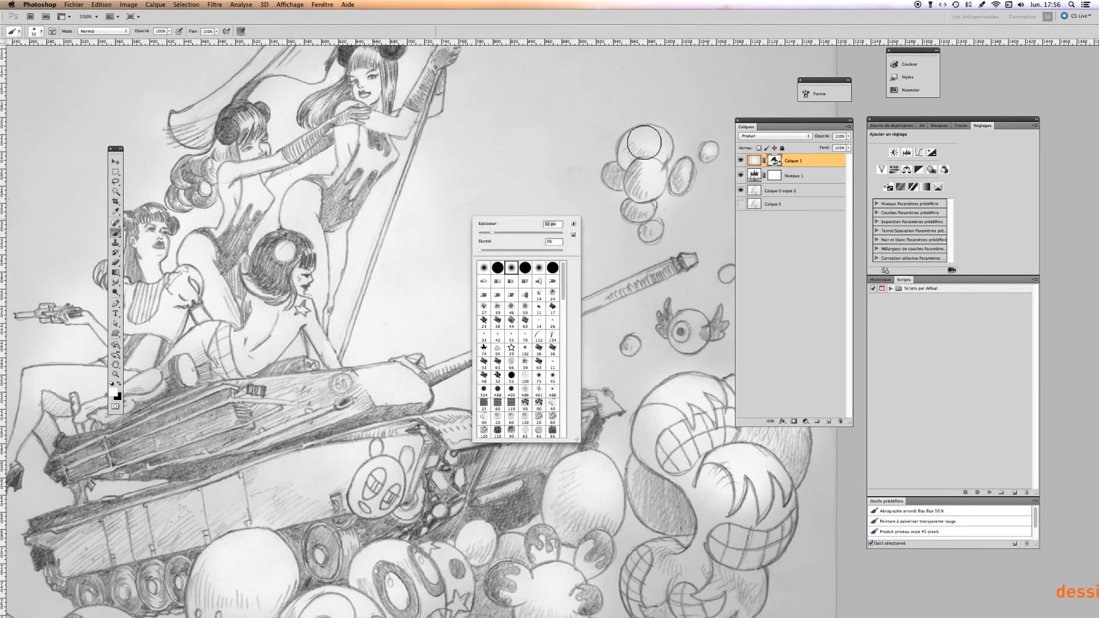
pyautogui.click(644, 142)
pyautogui.click(119, 383)
pyautogui.moveTo(651, 144); pyautogui.dragTo(640, 144)
pyautogui.click(708, 151)
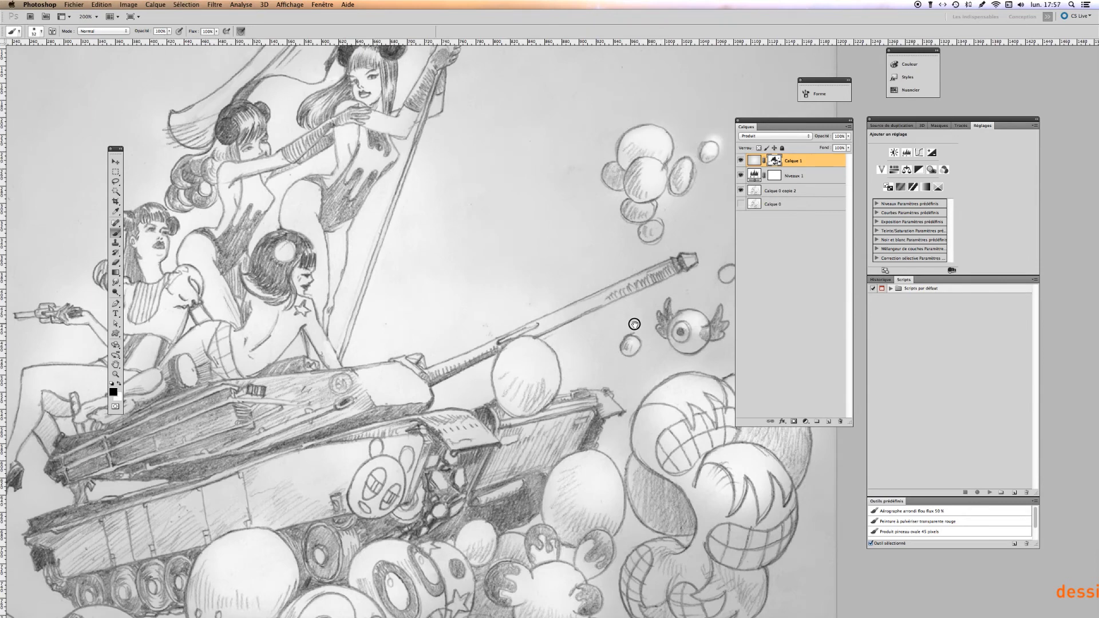
pyautogui.scroll(-5, 635, 324)
pyautogui.hscroll(3, 634, 324)
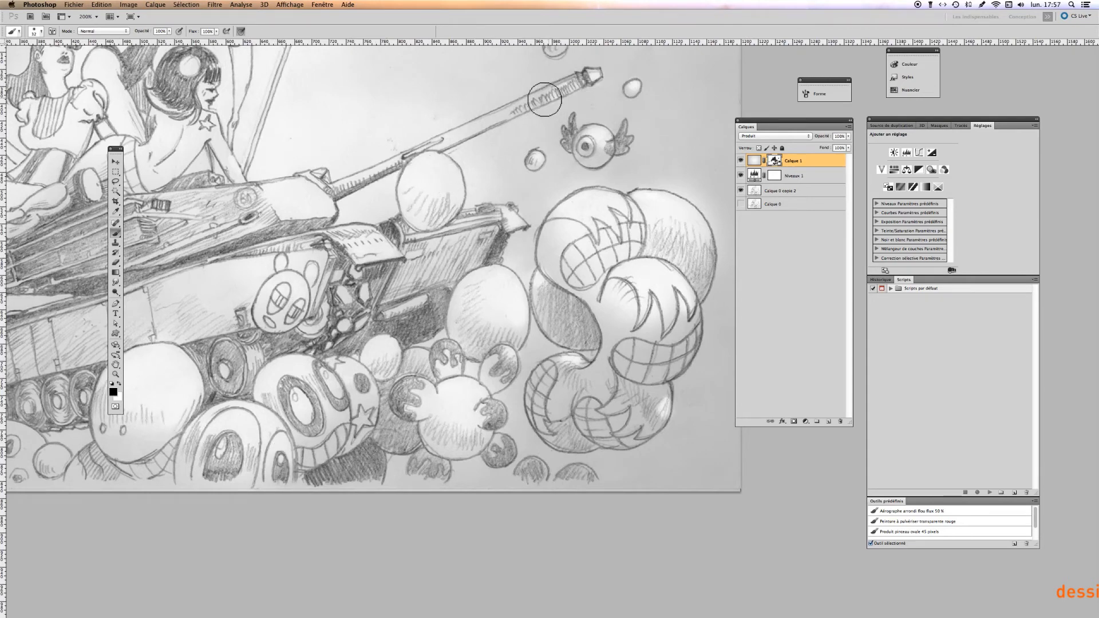
# Choose a smaller brush and paint black on the mask to highlight the legs and bodies of the women.
pyautogui.moveTo(227, 275); pyautogui.dragTo(523, 212)
pyautogui.rightClick(431, 250)
pyautogui.click(452, 238)
pyautogui.moveTo(449, 271)
pyautogui.mouseDown()
pyautogui.moveTo(415, 289)
pyautogui.moveTo(408, 433)
pyautogui.mouseUp()
pyautogui.moveTo(204, 286); pyautogui.dragTo(174, 397)
pyautogui.moveTo(213, 330); pyautogui.dragTo(175, 396)
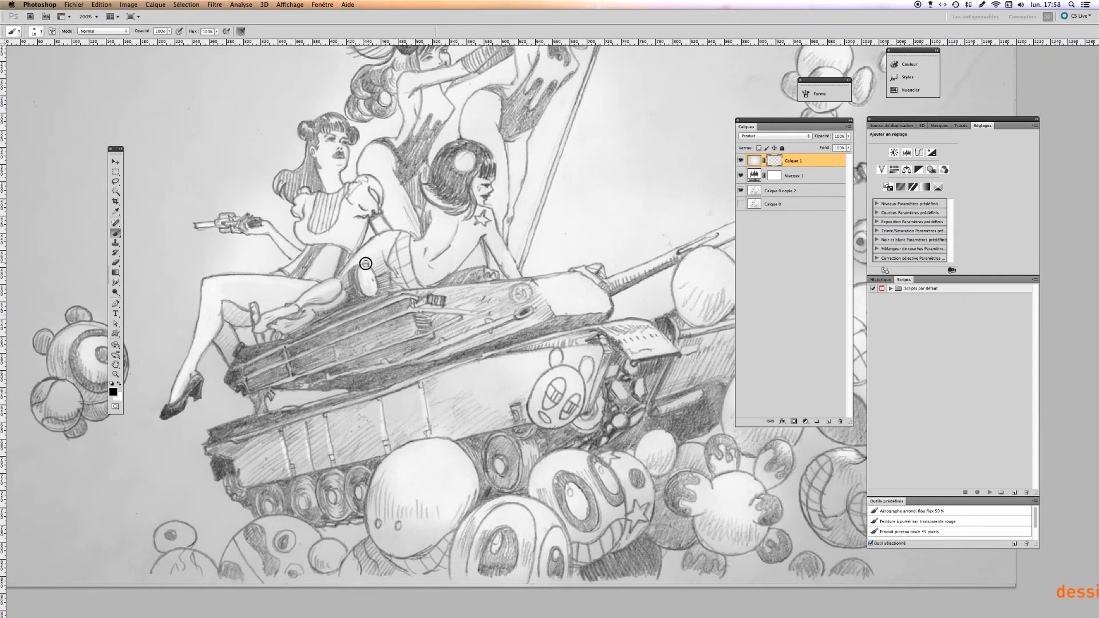
pyautogui.moveTo(507, 139); pyautogui.dragTo(473, 270)
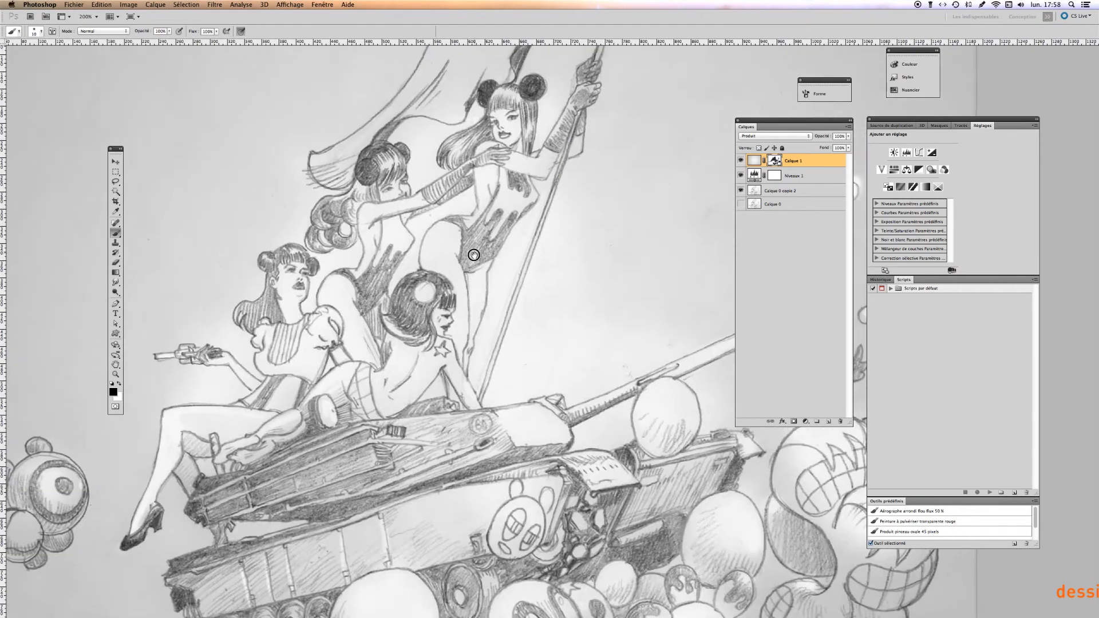
# Zoom out to the whole drawing and cycle through the screen modes to check the lighting.
pyautogui.press('super+minus')
pyautogui.moveTo(626, 369); pyautogui.dragTo(507, 279)
pyautogui.press('f')
pyautogui.press('f')
pyautogui.press('f')
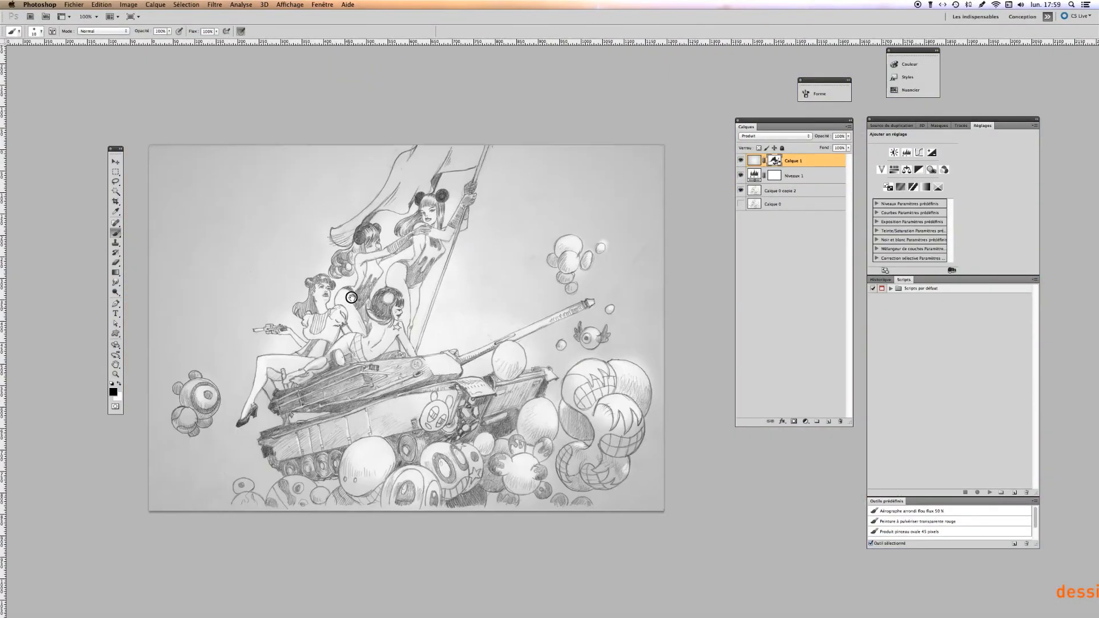
# Set the brush opacity to 45% and switch back to the Move tool.
pyautogui.press('4')
pyautogui.press('5')
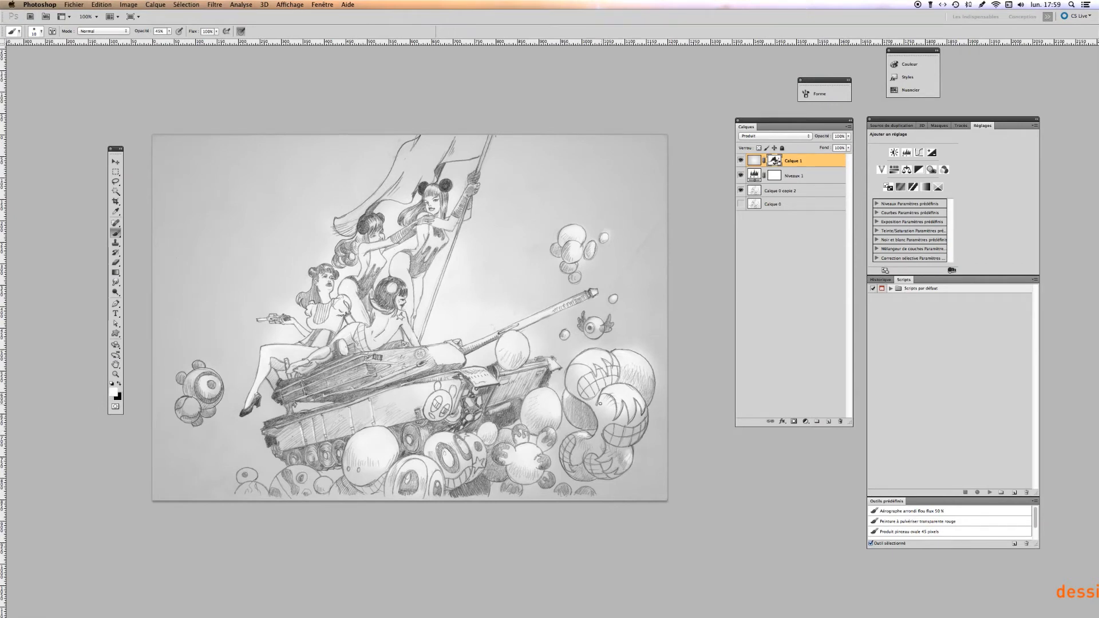
pyautogui.press('v')
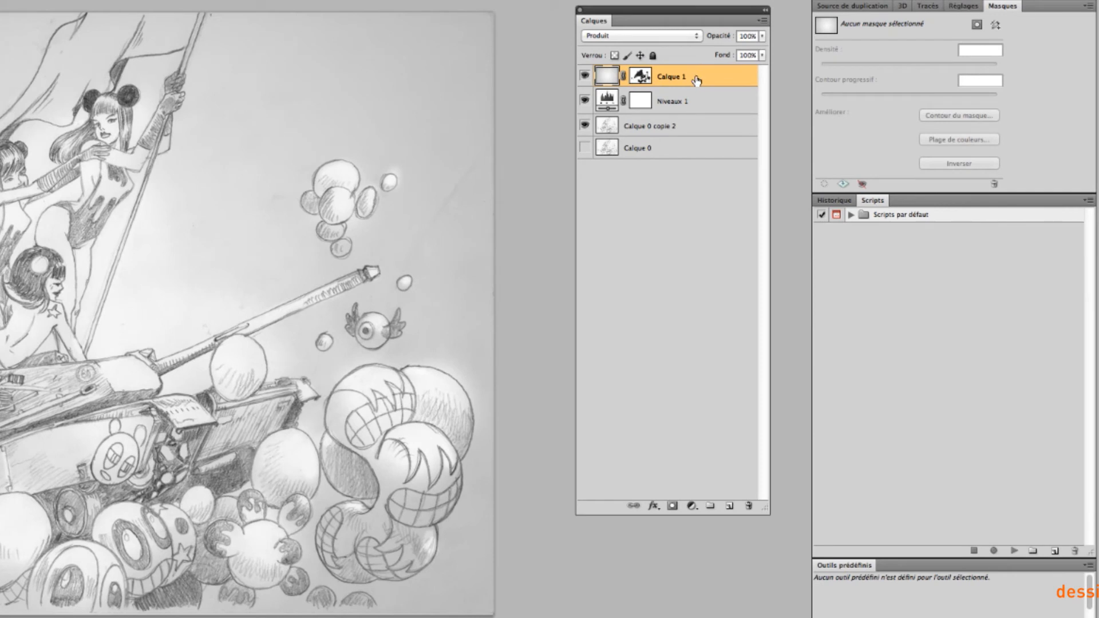
# Add a Filtre photo adjustment layer above Calque 1.
pyautogui.click(691, 506)
pyautogui.click(692, 506)
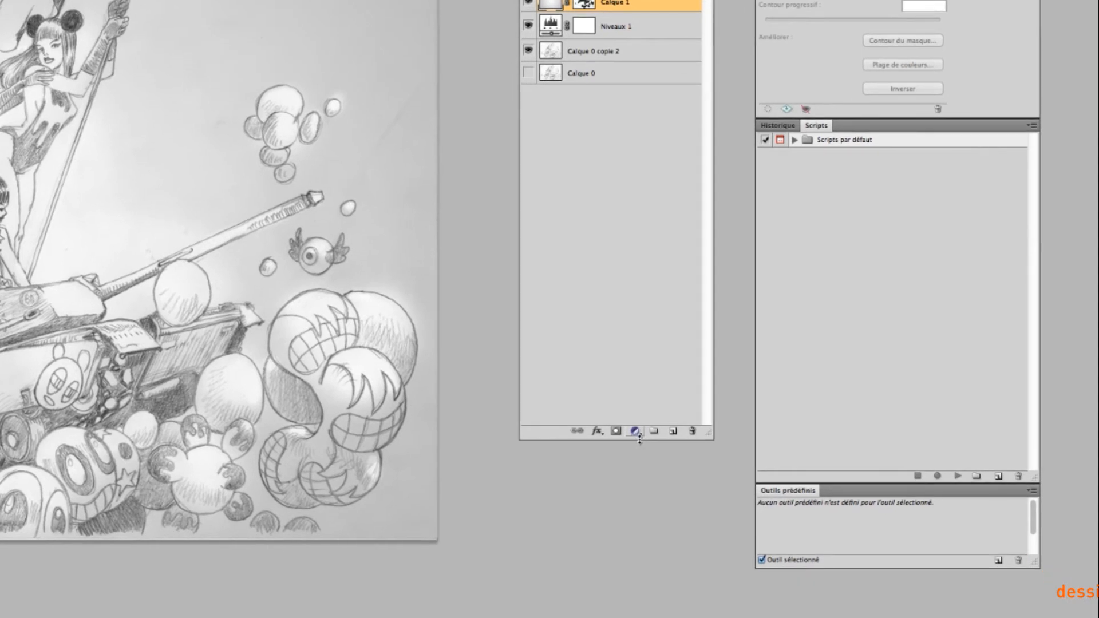
pyautogui.click(636, 432)
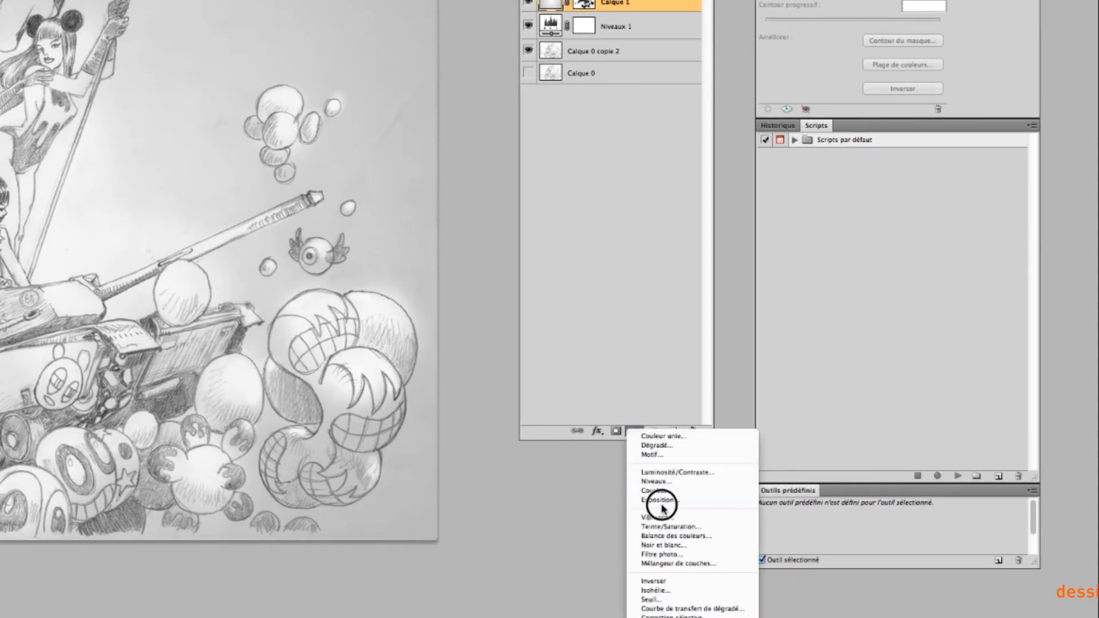
pyautogui.click(685, 555)
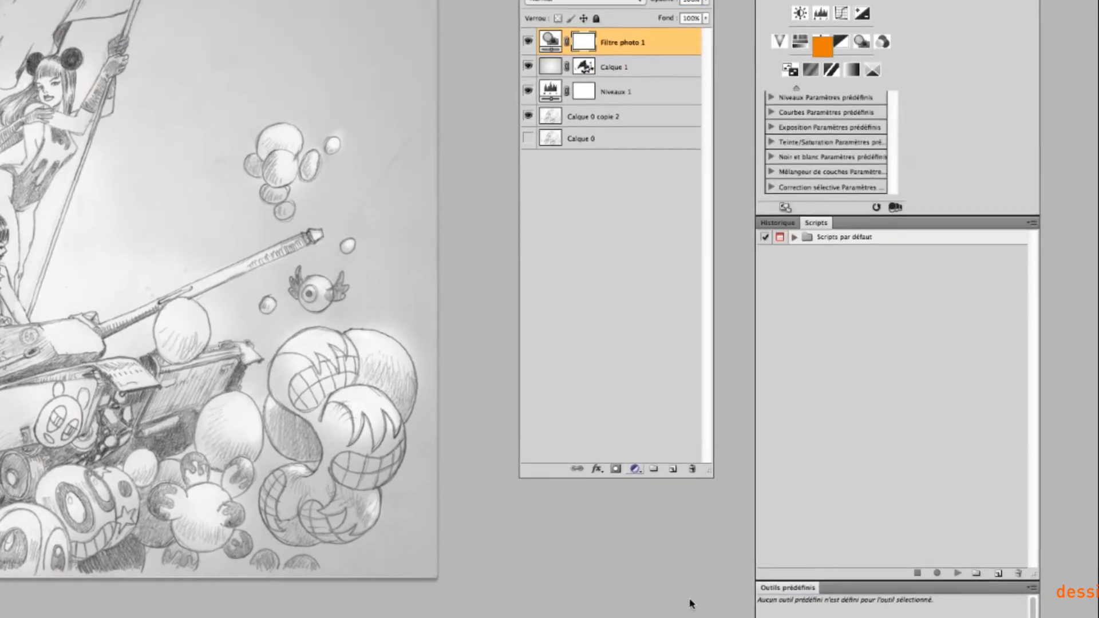
# Set the photo filter of the new adjustment layer to Sépia.
pyautogui.moveTo(899, 80); pyautogui.dragTo(886, 78)
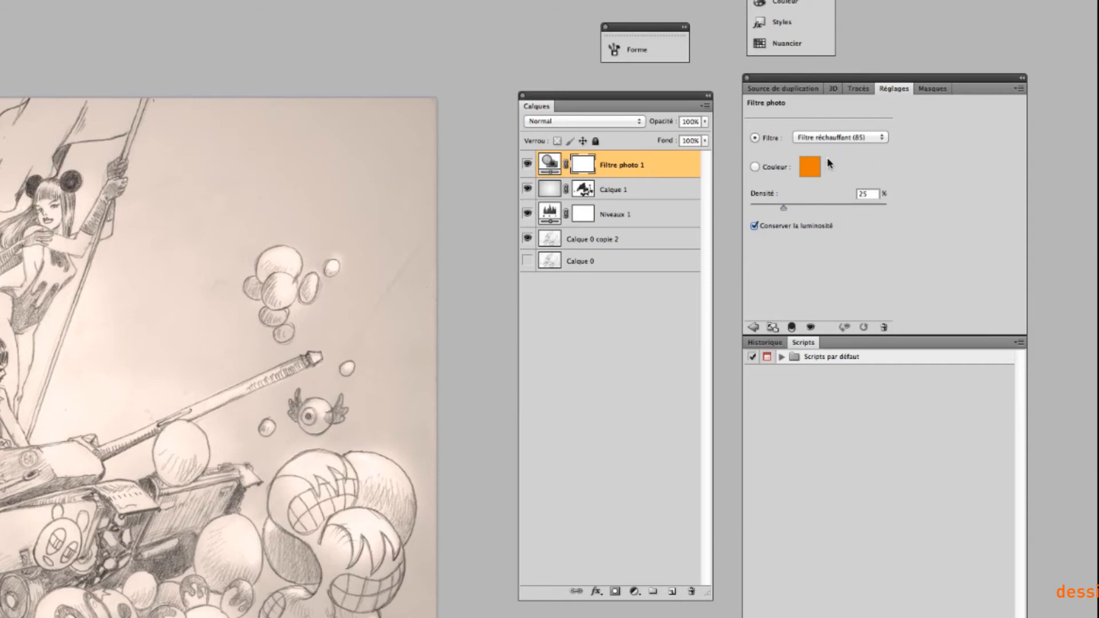
pyautogui.click(832, 139)
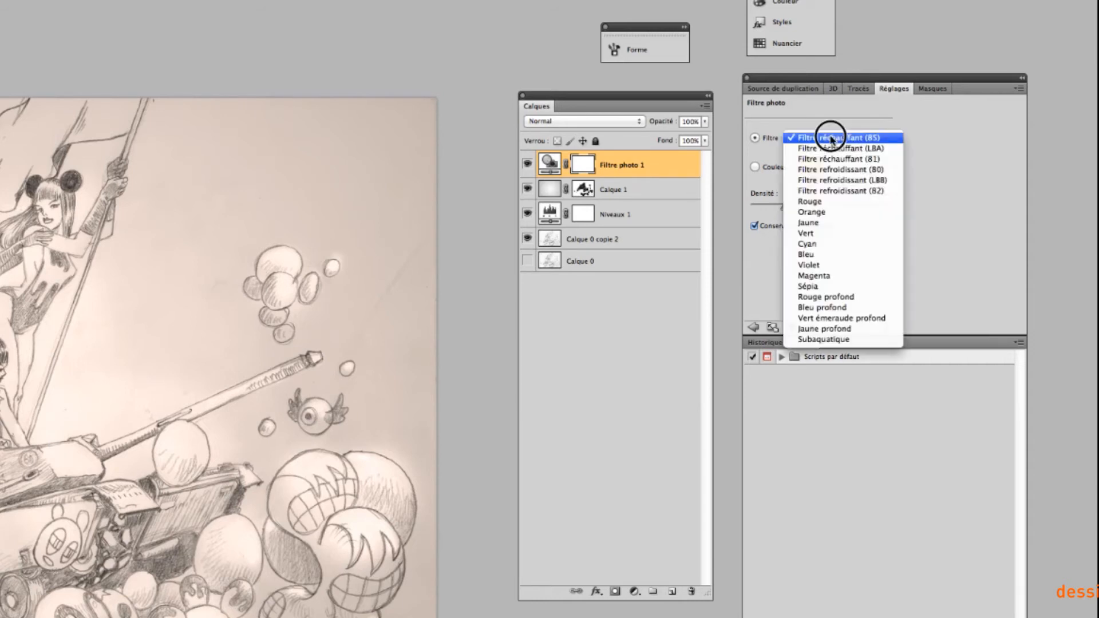
pyautogui.click(837, 287)
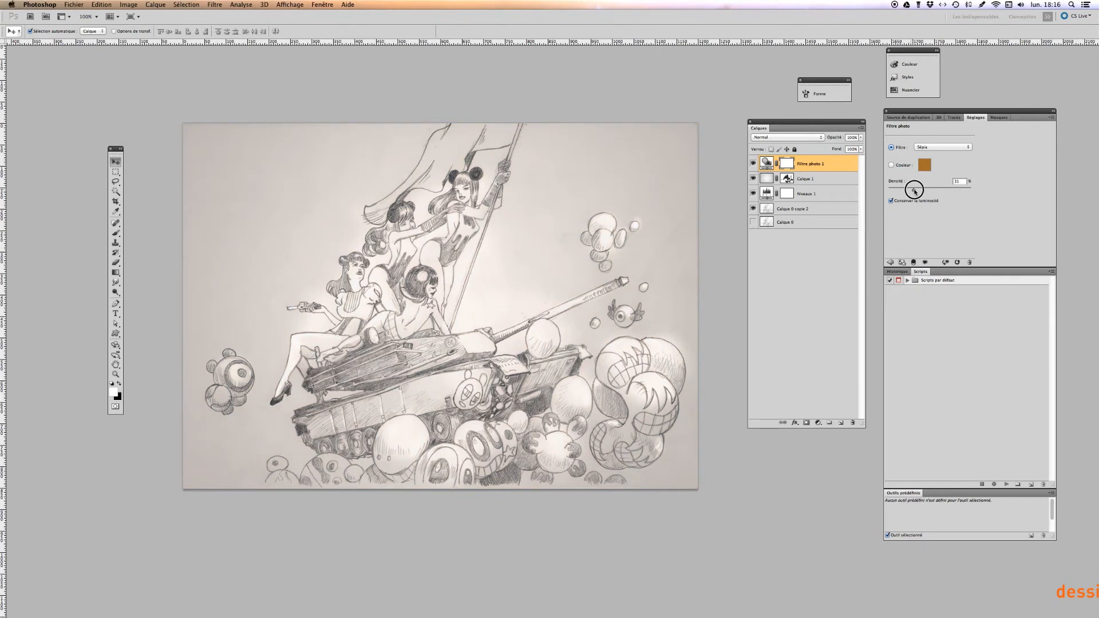
# Set the density of the Sépia photo filter to 30% and save the layered drawing with Enregistrer sous.
pyautogui.moveTo(918, 192); pyautogui.dragTo(915, 193)
pyautogui.click(914, 189)
pyautogui.moveTo(914, 190); pyautogui.dragTo(912, 189)
pyautogui.click(74, 5)
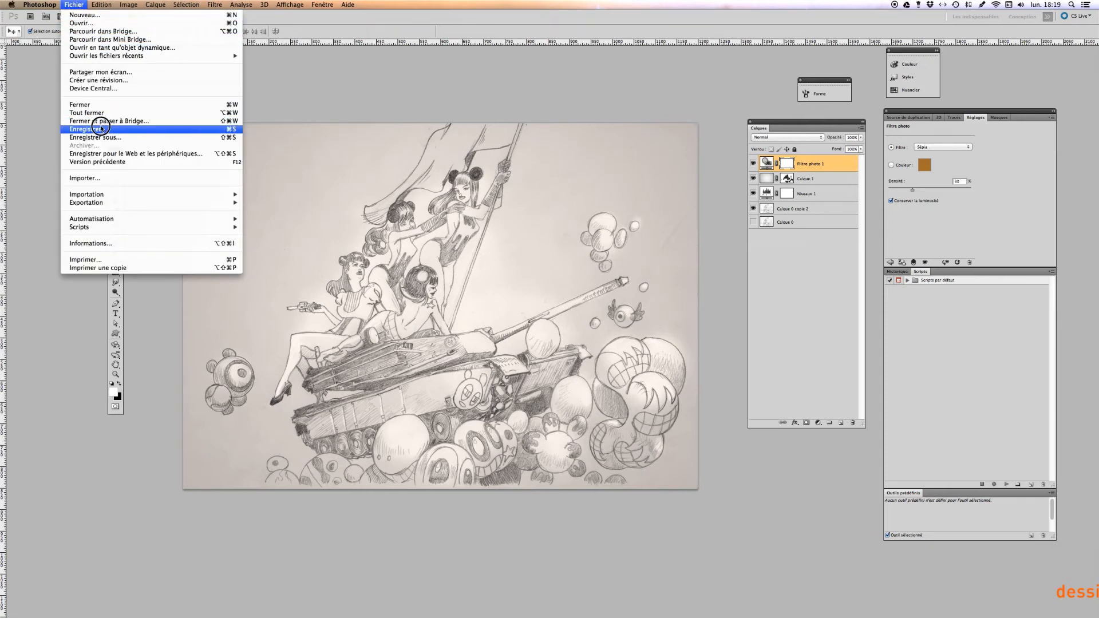
pyautogui.click(117, 138)
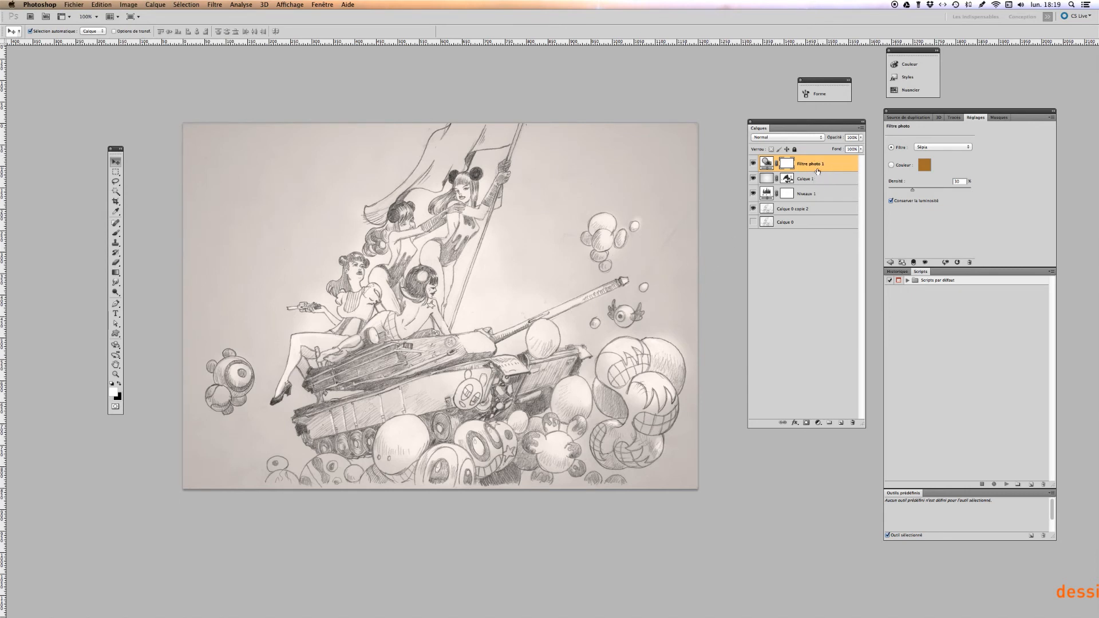
# Select all five layers from Filtre photo 1 down to Calque 0 and duplicate them.
pyautogui.keyDown('shift'); pyautogui.click(817, 208); pyautogui.keyUp('shift')
pyautogui.click(809, 249)
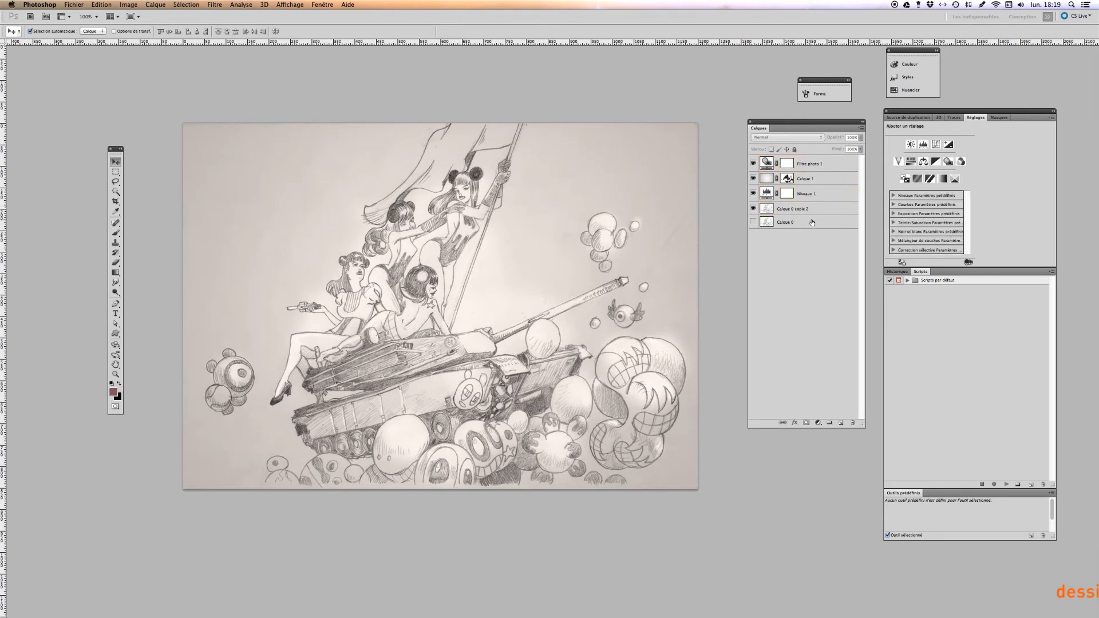
pyautogui.click(823, 163)
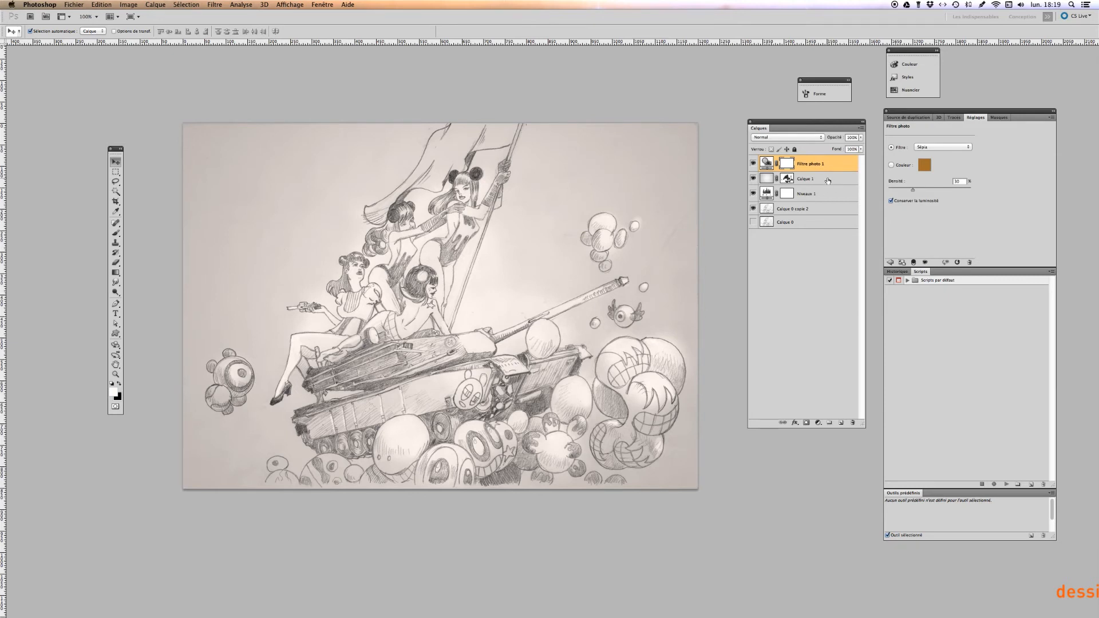
pyautogui.keyDown('shift'); pyautogui.click(827, 179); pyautogui.keyUp('shift')
pyautogui.keyDown('shift'); pyautogui.click(826, 194); pyautogui.keyUp('shift')
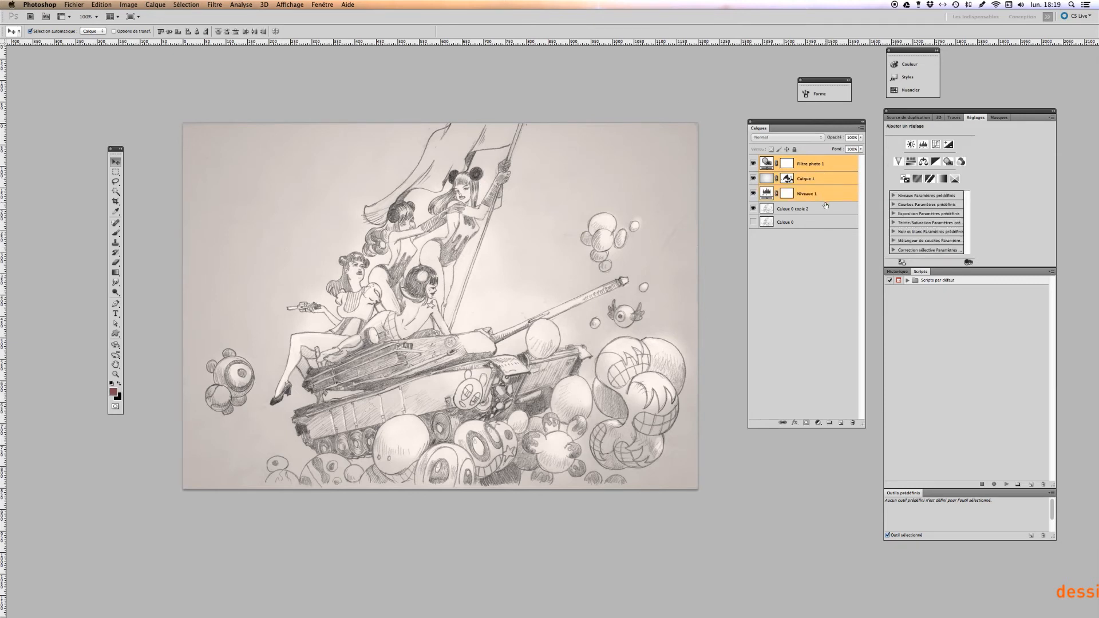
pyautogui.keyDown('shift'); pyautogui.click(824, 209); pyautogui.keyUp('shift')
pyautogui.keyDown('shift'); pyautogui.click(828, 222); pyautogui.keyUp('shift')
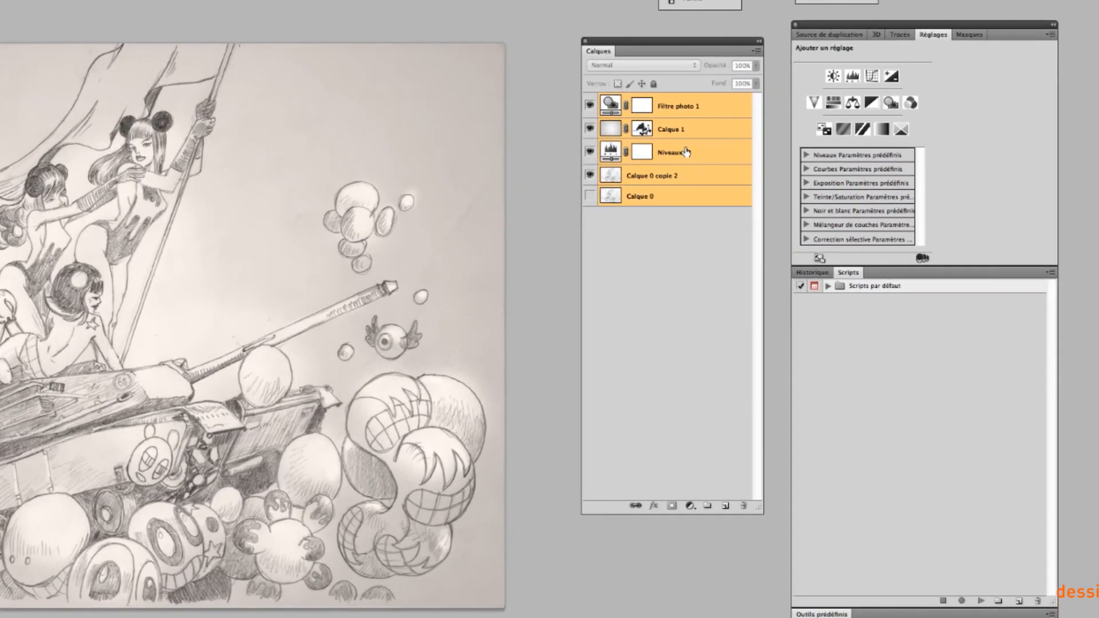
pyautogui.rightClick(723, 159)
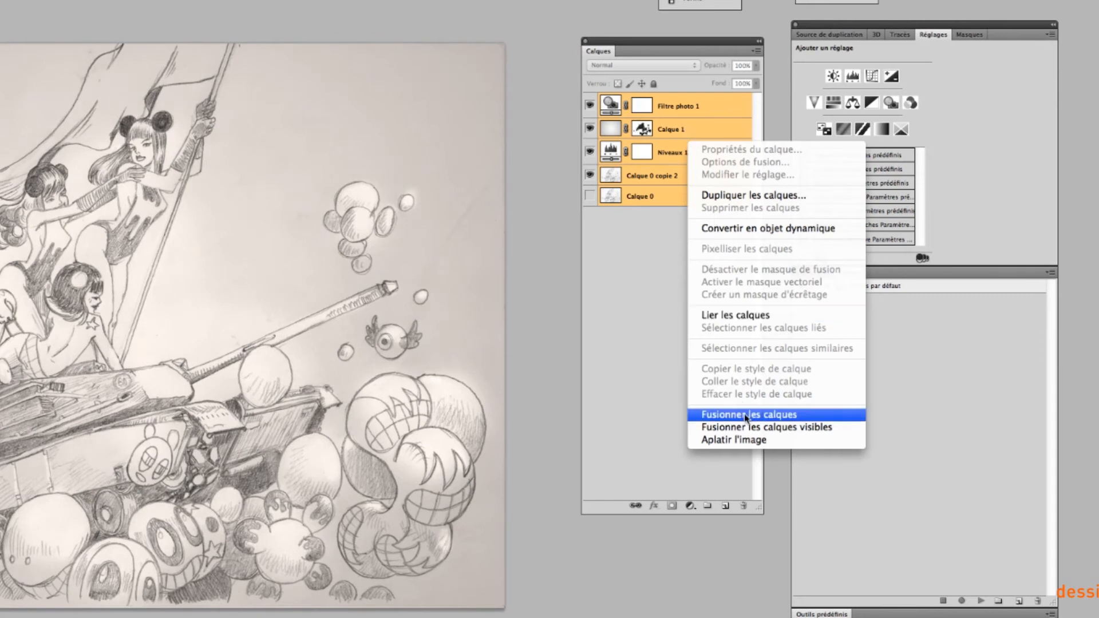
pyautogui.click(743, 201)
pyautogui.click(406, 285)
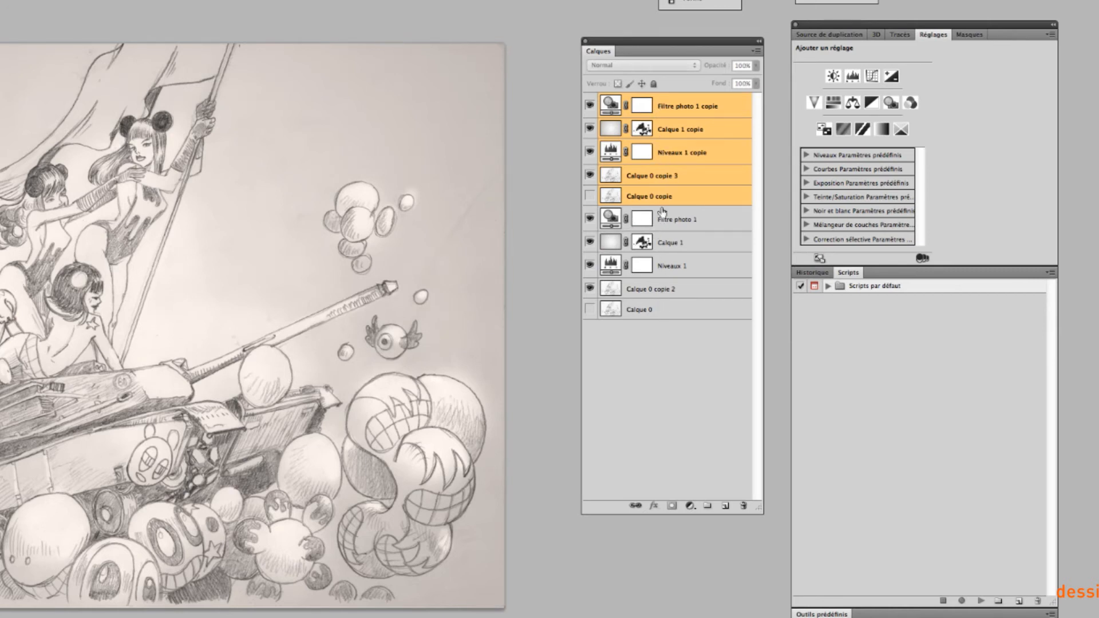
# Merge the five duplicated layers into a single layer above the originals.
pyautogui.rightClick(666, 106)
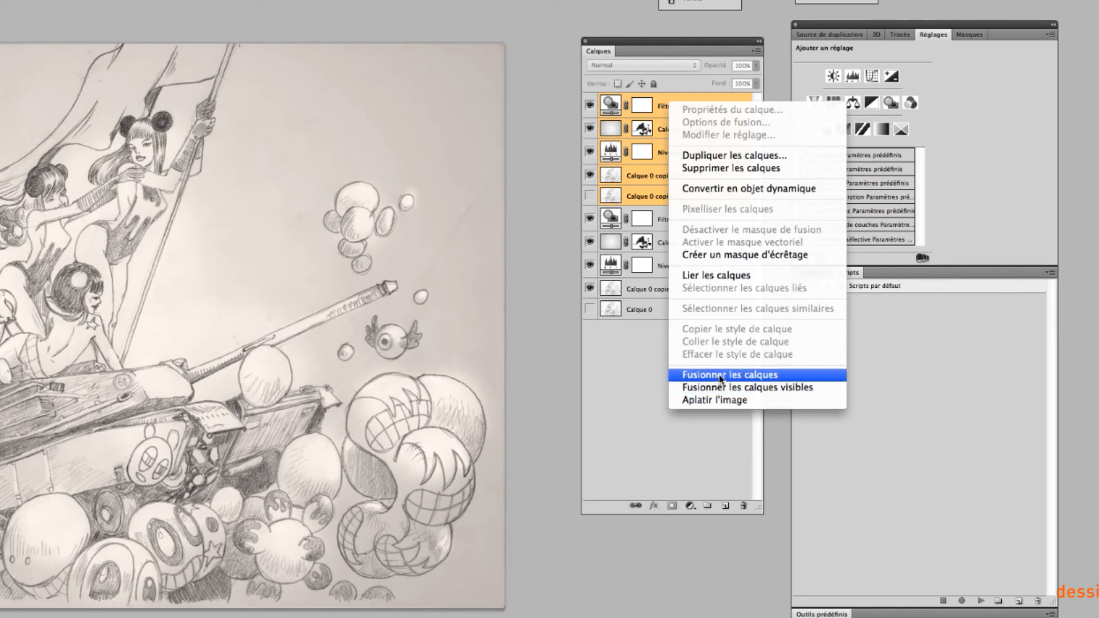
pyautogui.click(651, 149)
pyautogui.rightClick(648, 143)
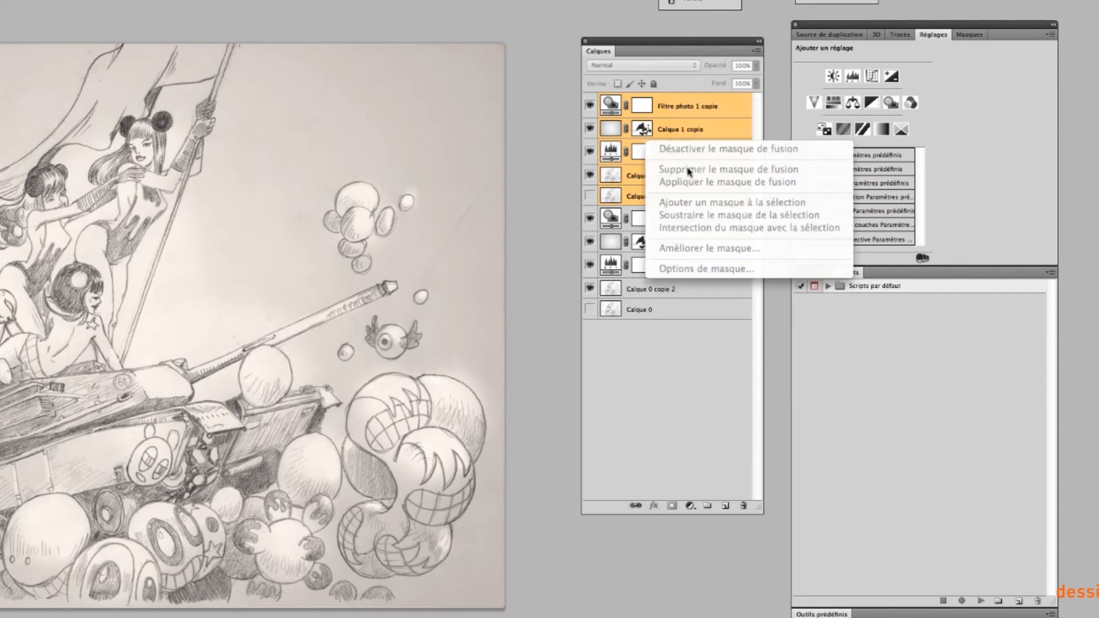
pyautogui.click(685, 115)
pyautogui.rightClick(685, 115)
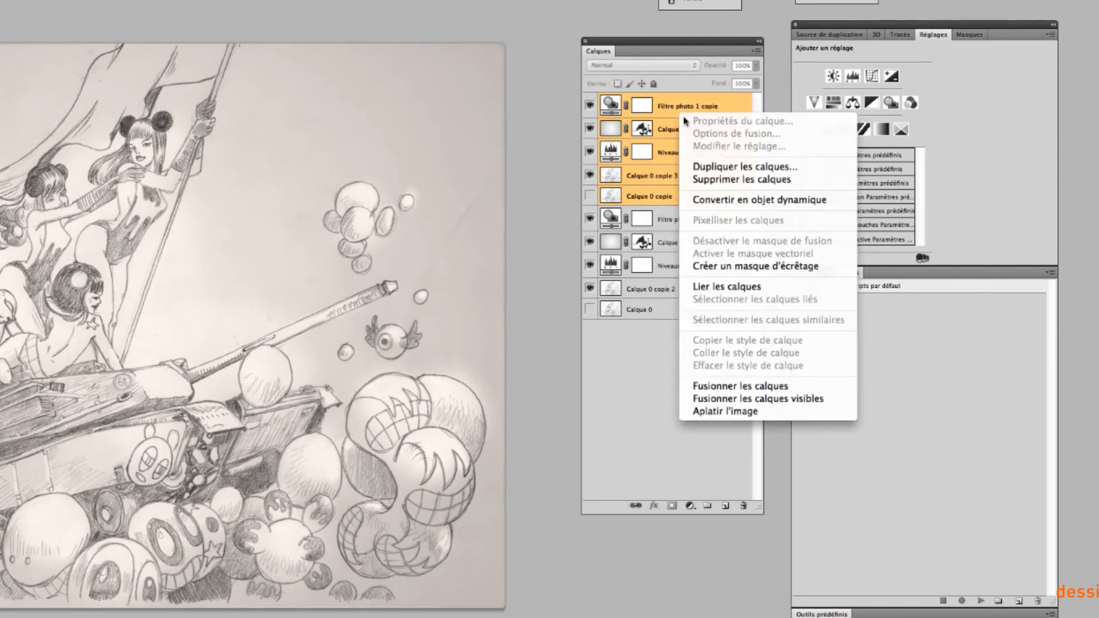
pyautogui.click(709, 387)
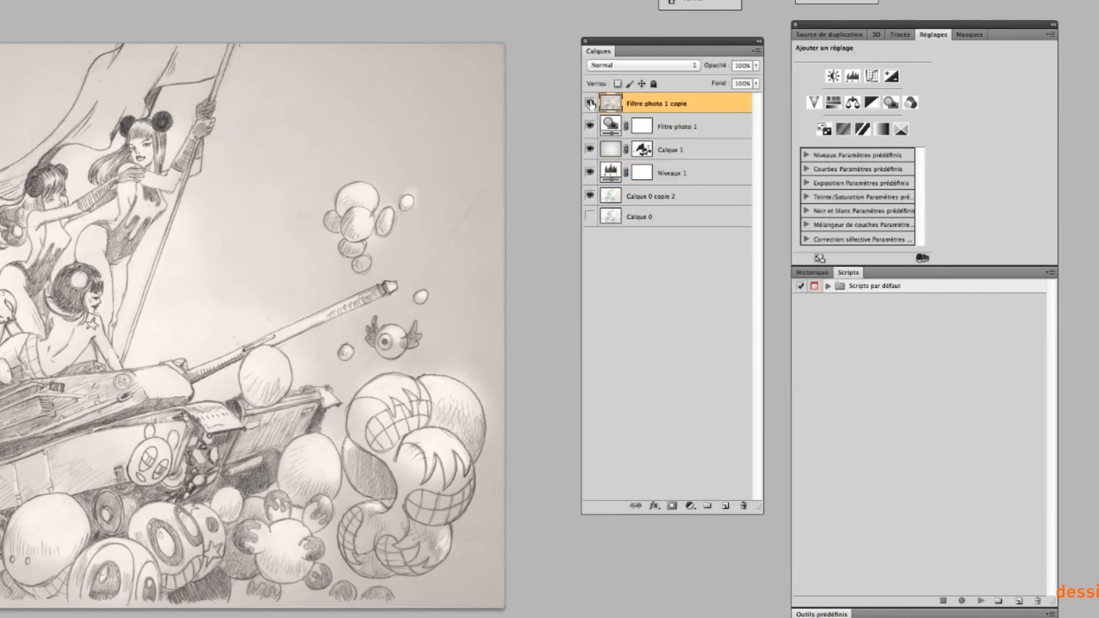
# Hide all the original layers so that only the merged Filtre photo 1 copie layer stays visible.
pyautogui.moveTo(590, 149); pyautogui.dragTo(589, 196)
pyautogui.click(591, 104)
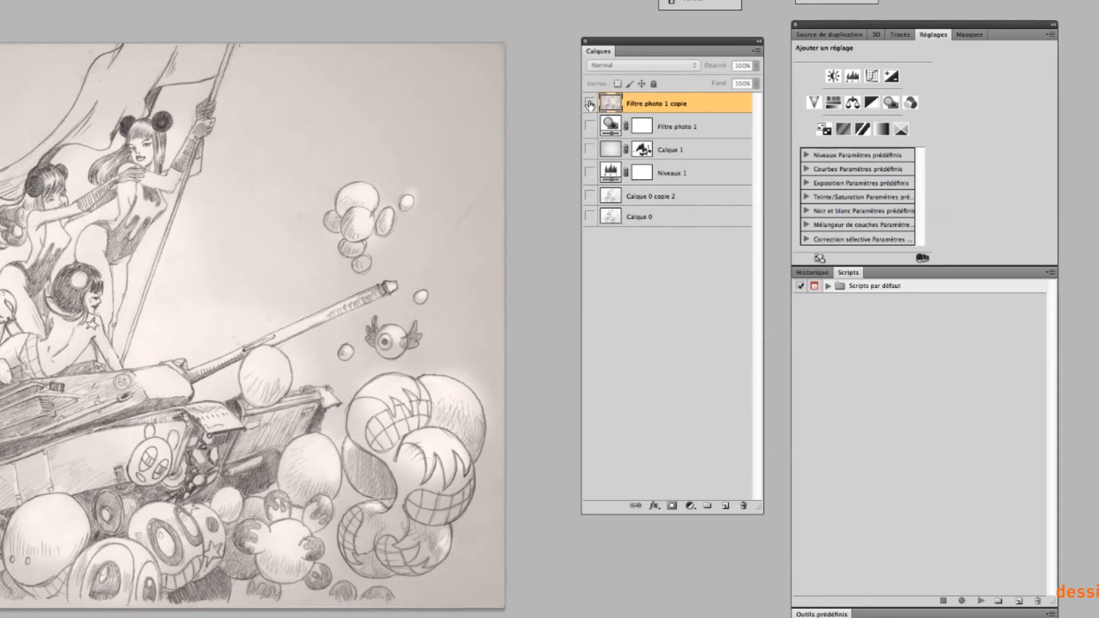
pyautogui.click(591, 104)
pyautogui.click(590, 104)
pyautogui.click(590, 126)
pyautogui.moveTo(591, 146); pyautogui.dragTo(595, 242)
pyautogui.moveTo(589, 123); pyautogui.dragTo(589, 216)
pyautogui.click(590, 104)
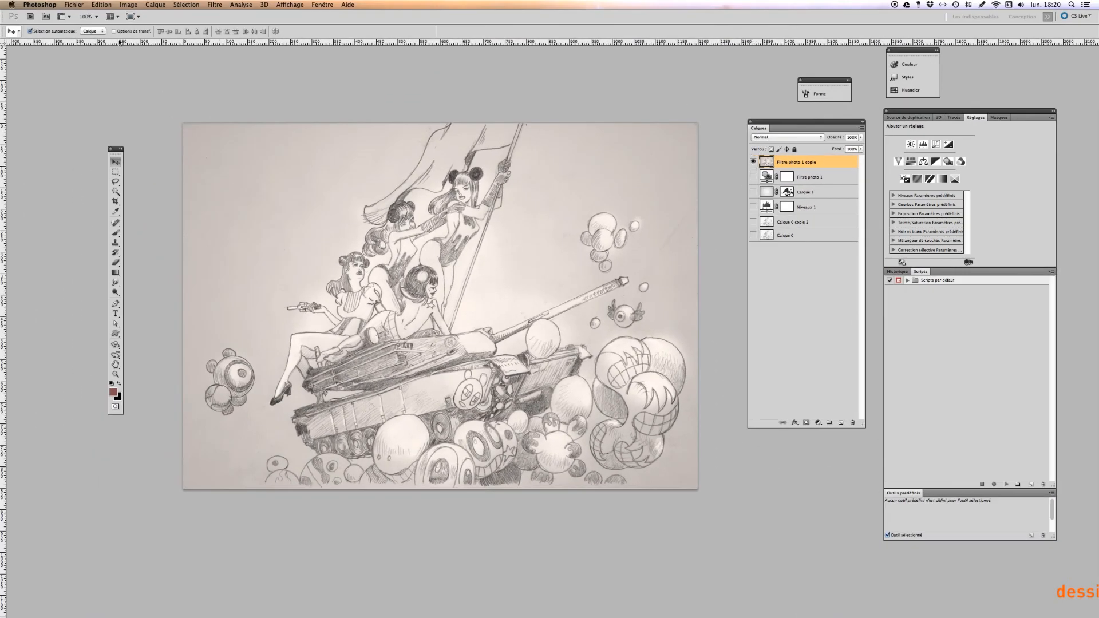
# Start an export for web and devices in JPEG format with Supérieure quality.
pyautogui.click(74, 5)
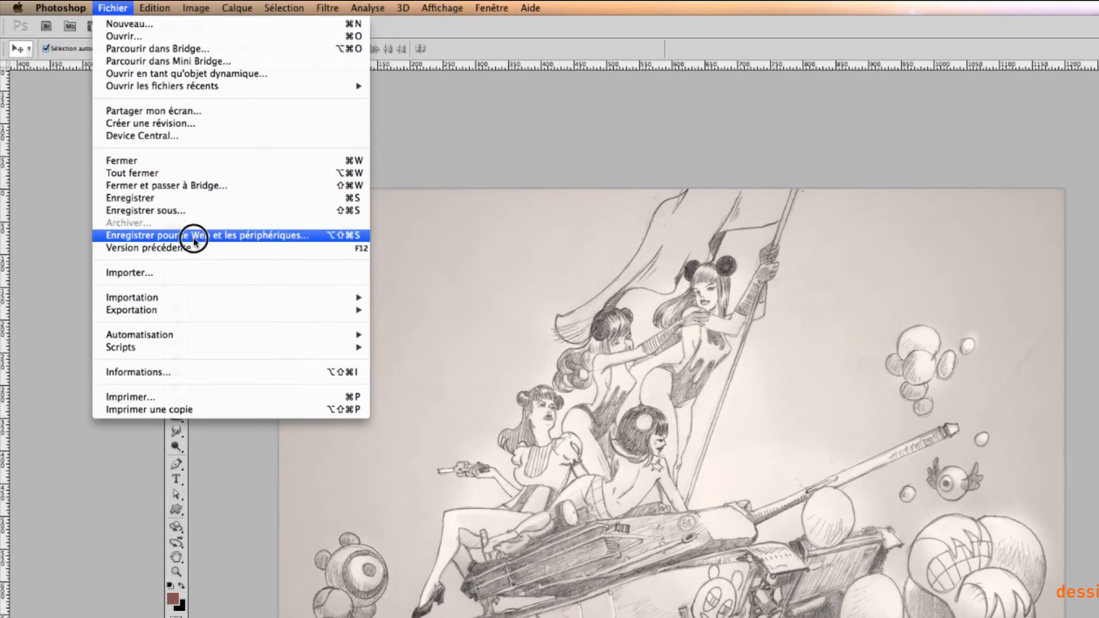
pyautogui.click(211, 236)
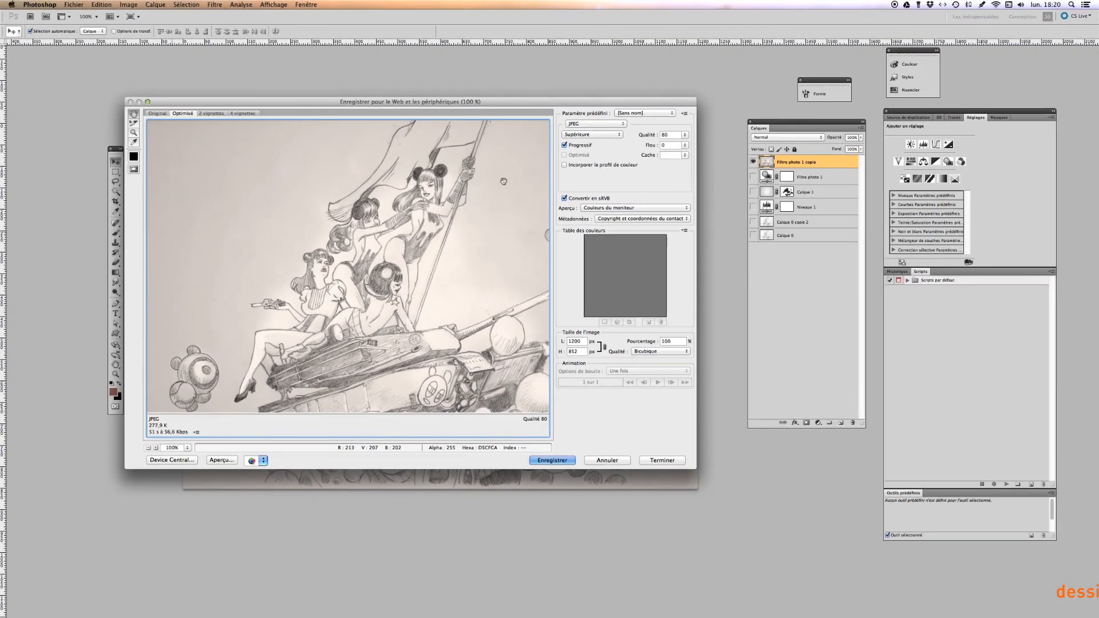
pyautogui.moveTo(629, 102); pyautogui.dragTo(640, 82)
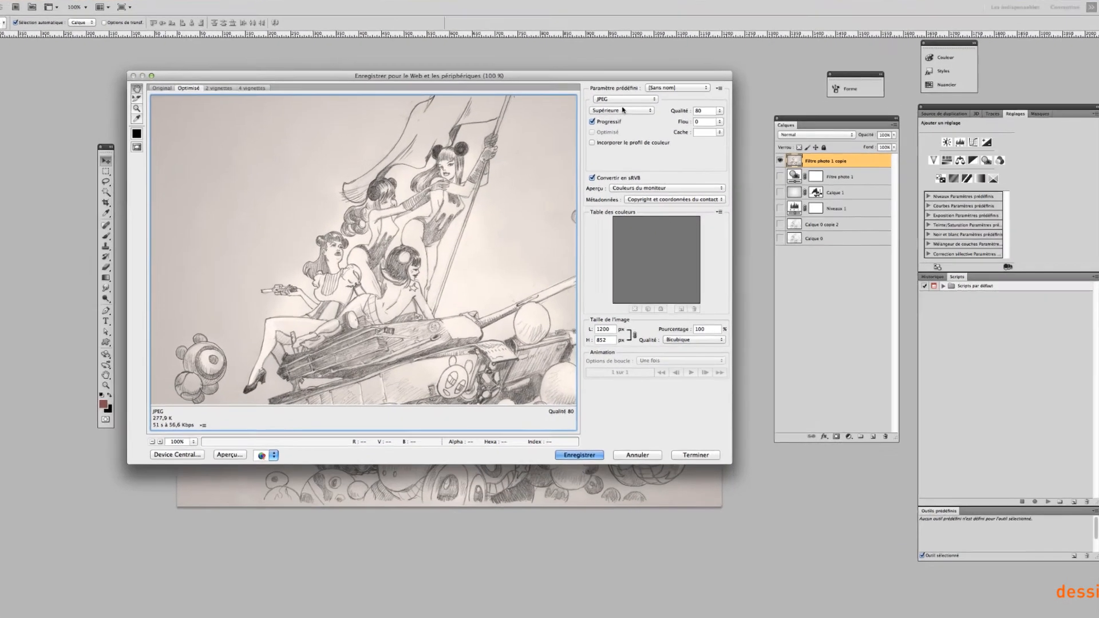
pyautogui.click(606, 103)
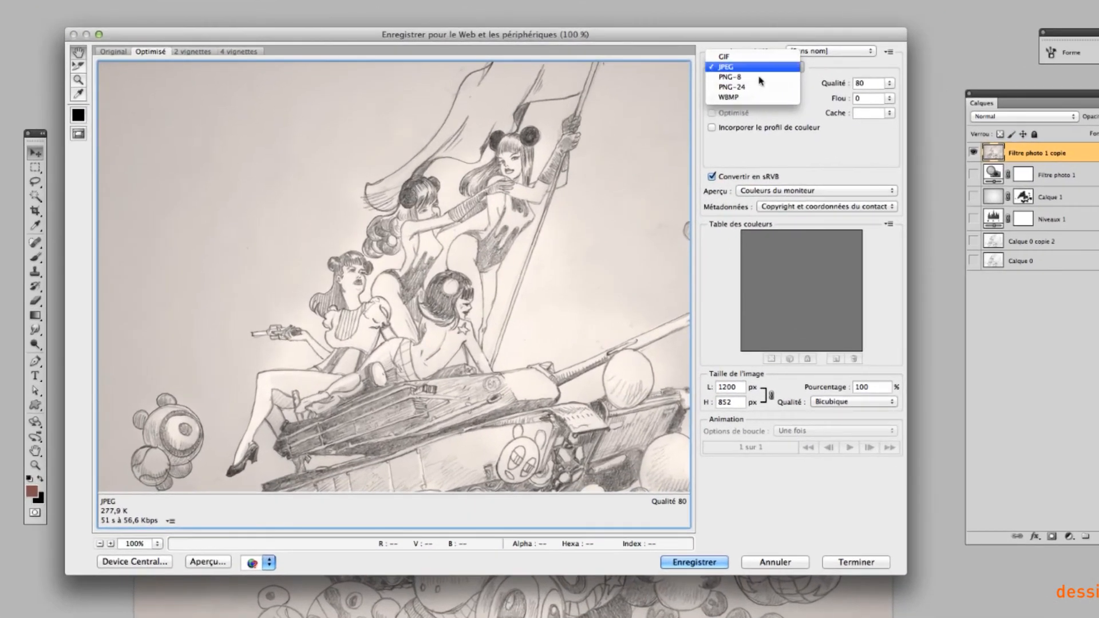
pyautogui.click(739, 67)
pyautogui.click(752, 83)
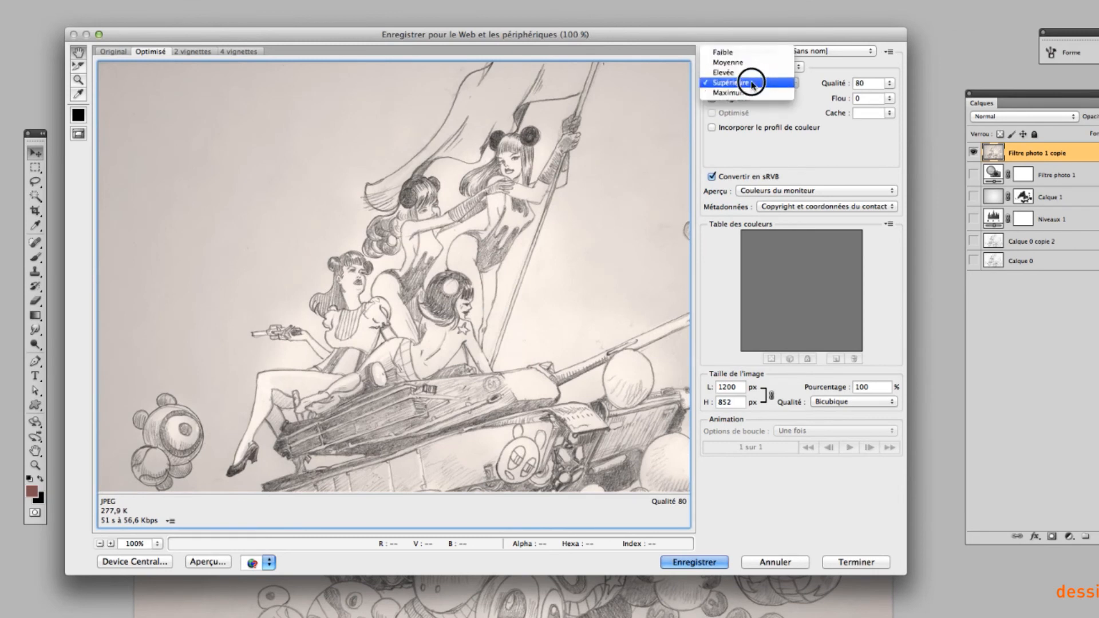
pyautogui.click(752, 87)
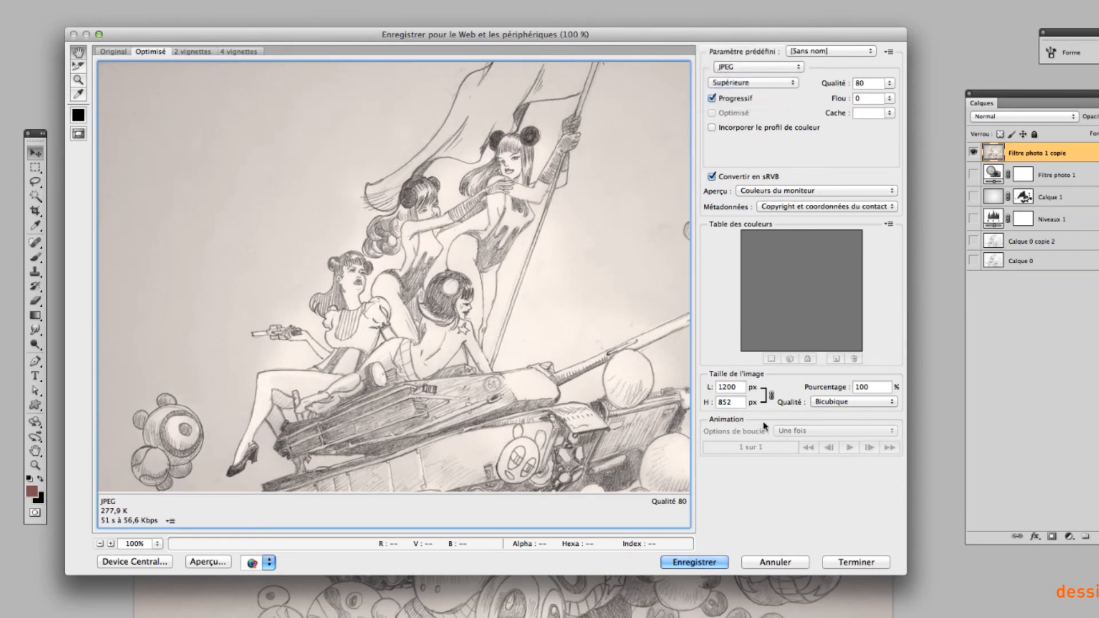
# Set the exported image's width to 800 px with proportions linked and check the estimated file size.
pyautogui.doubleClick(729, 388)
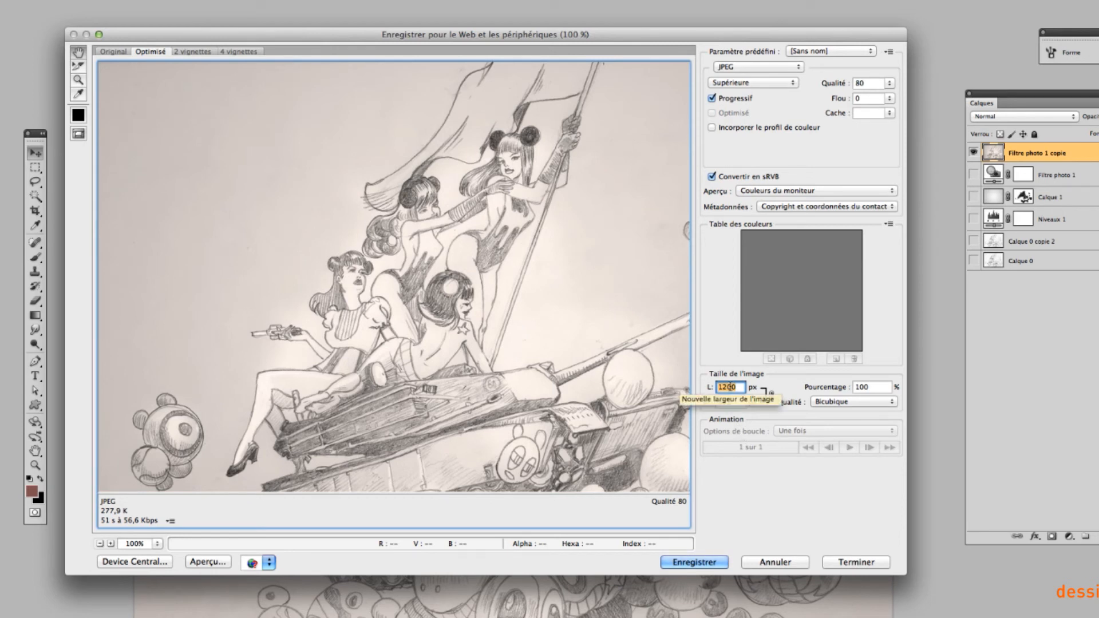
pyautogui.write('800')
pyautogui.moveTo(738, 386); pyautogui.dragTo(705, 384)
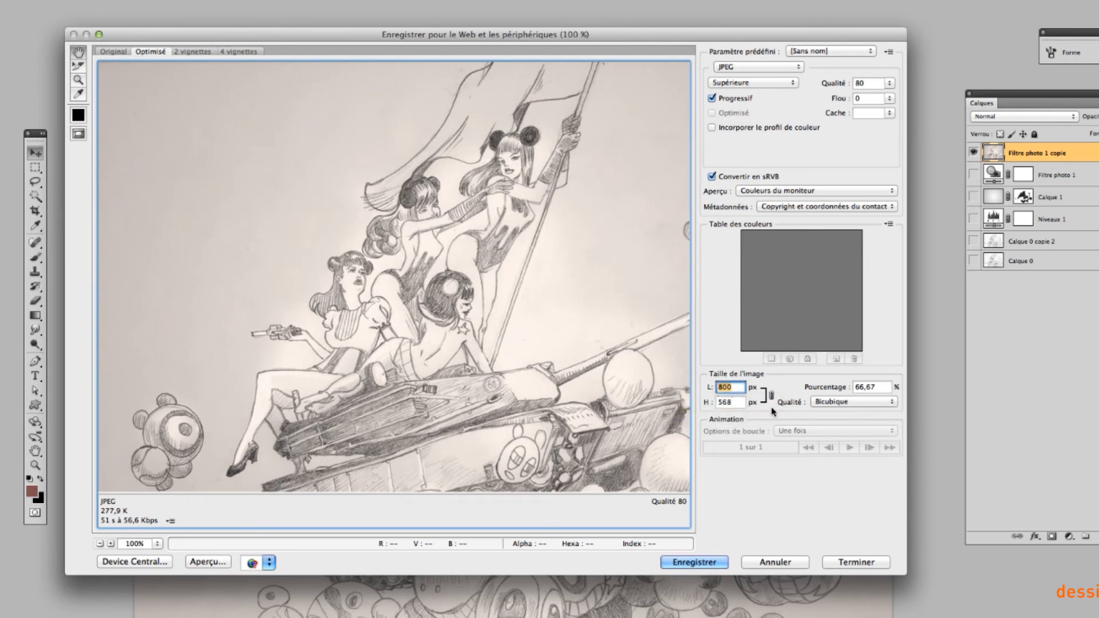
pyautogui.press('Tab')
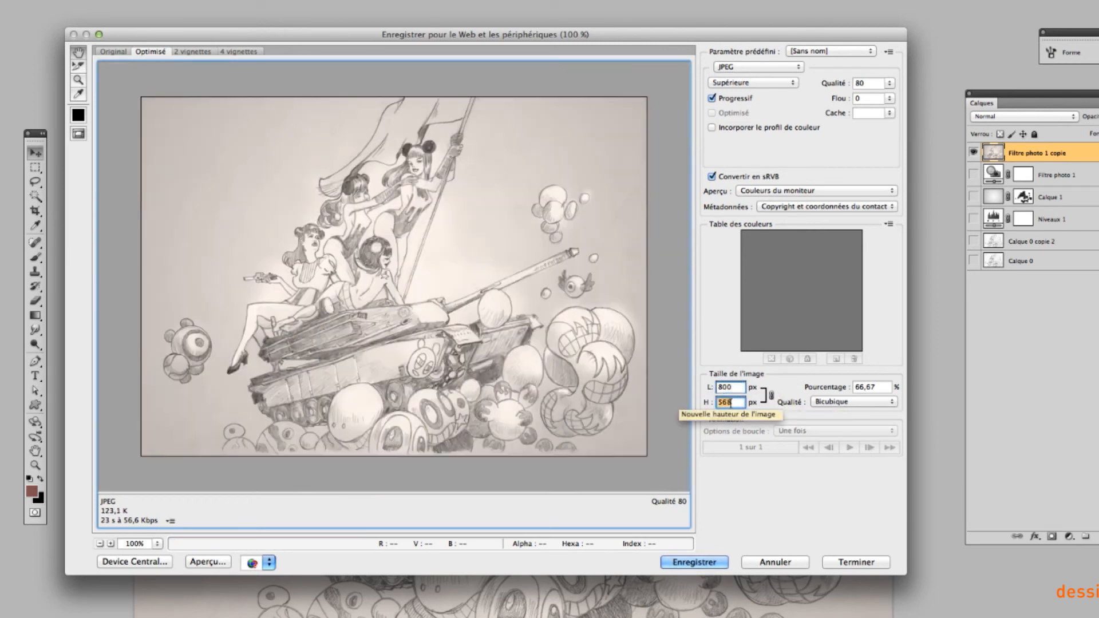
pyautogui.click(106, 513)
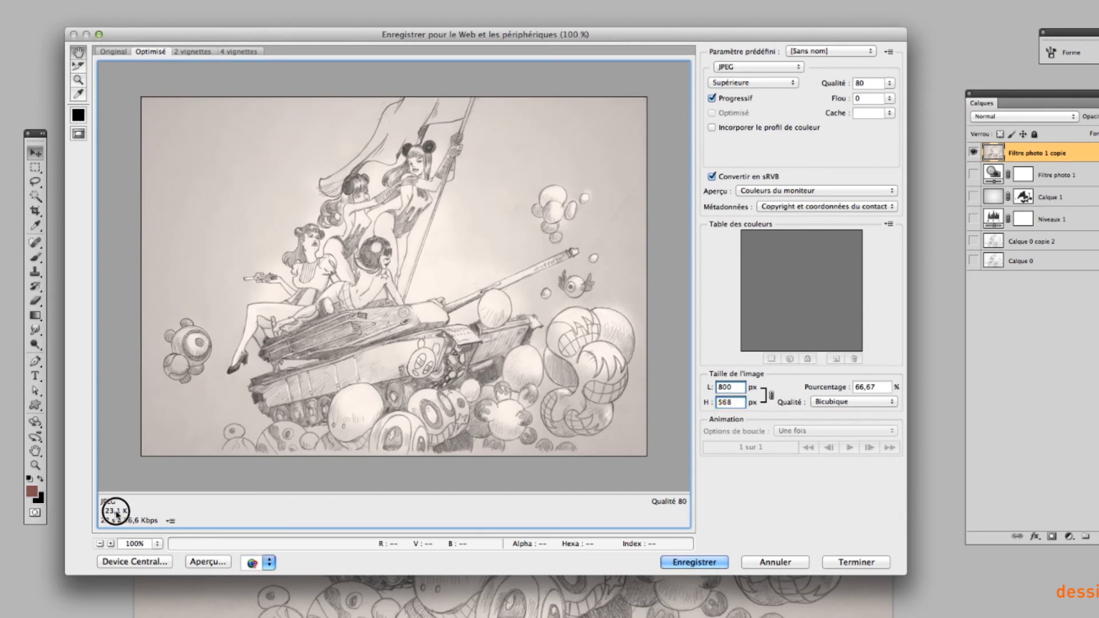
pyautogui.click(109, 510)
# Save the optimised web copy on the Desktop as Dessin-web.jpg.
pyautogui.click(694, 562)
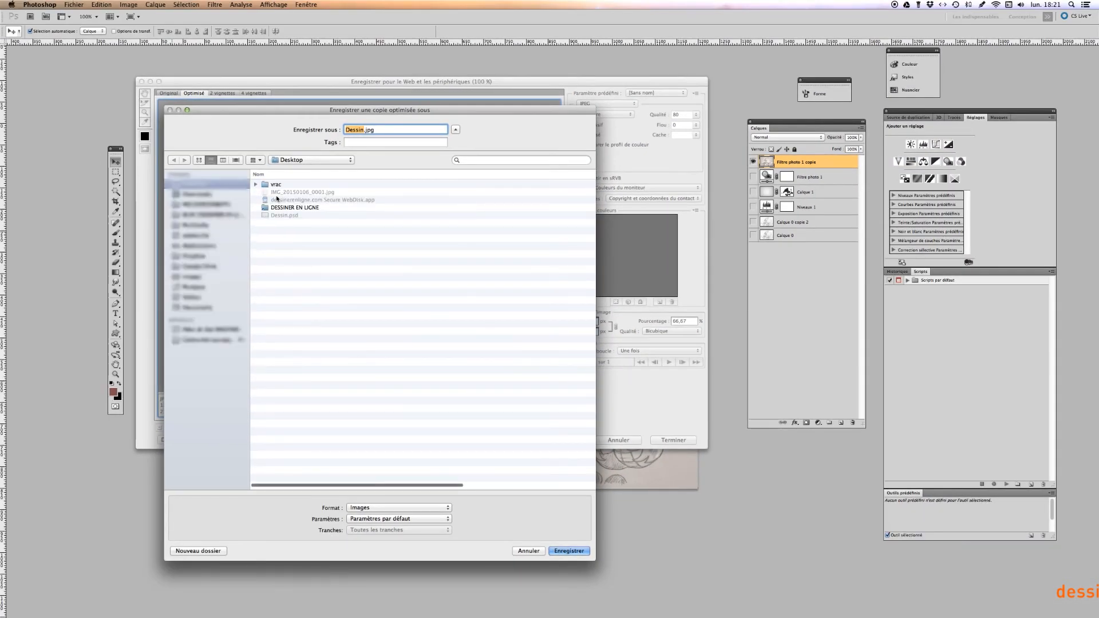
pyautogui.click(363, 130)
pyautogui.write('-web')
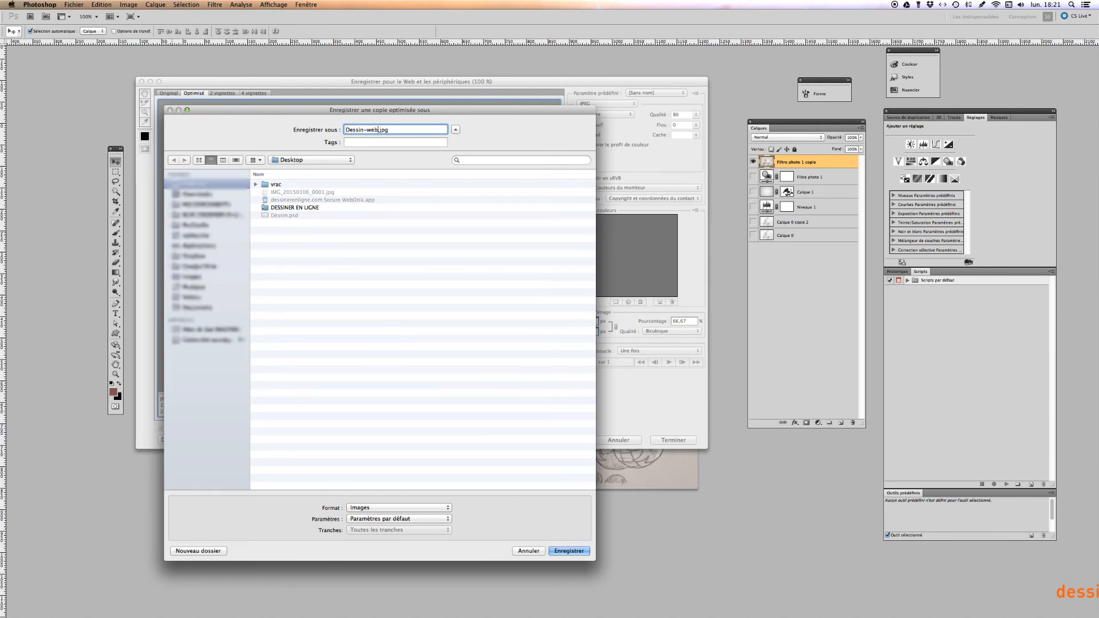
pyautogui.press('Return')
pyautogui.click(158, 138)
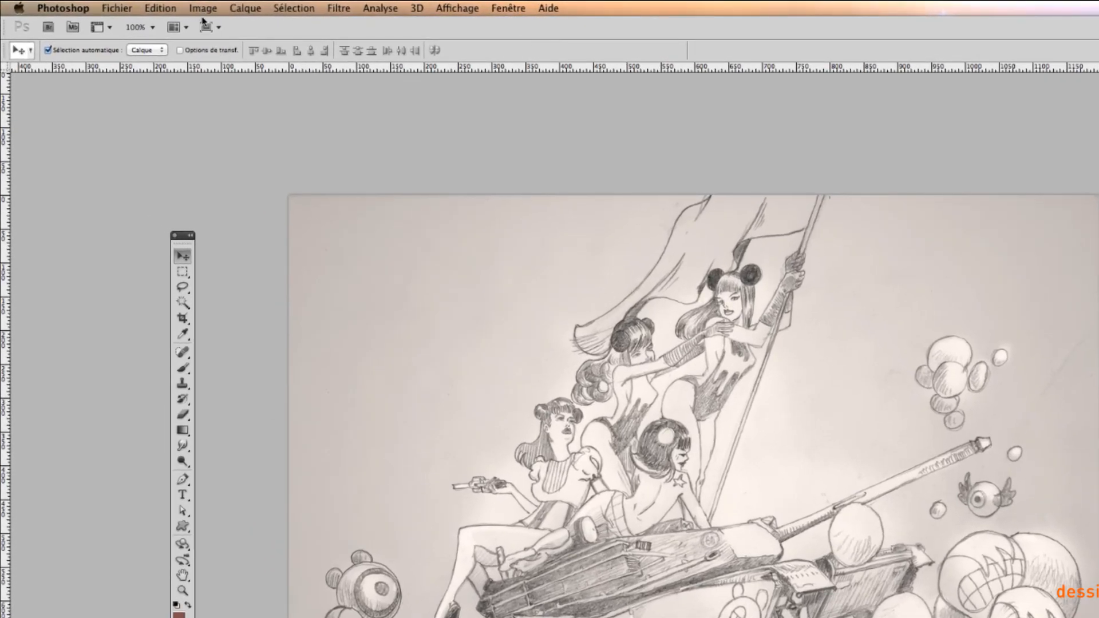
# Convert the document to the Couleurs CMJN mode without merging layers, accepting the adjustment layer loss and the default profile.
pyautogui.click(201, 8)
pyautogui.moveTo(203, 24)
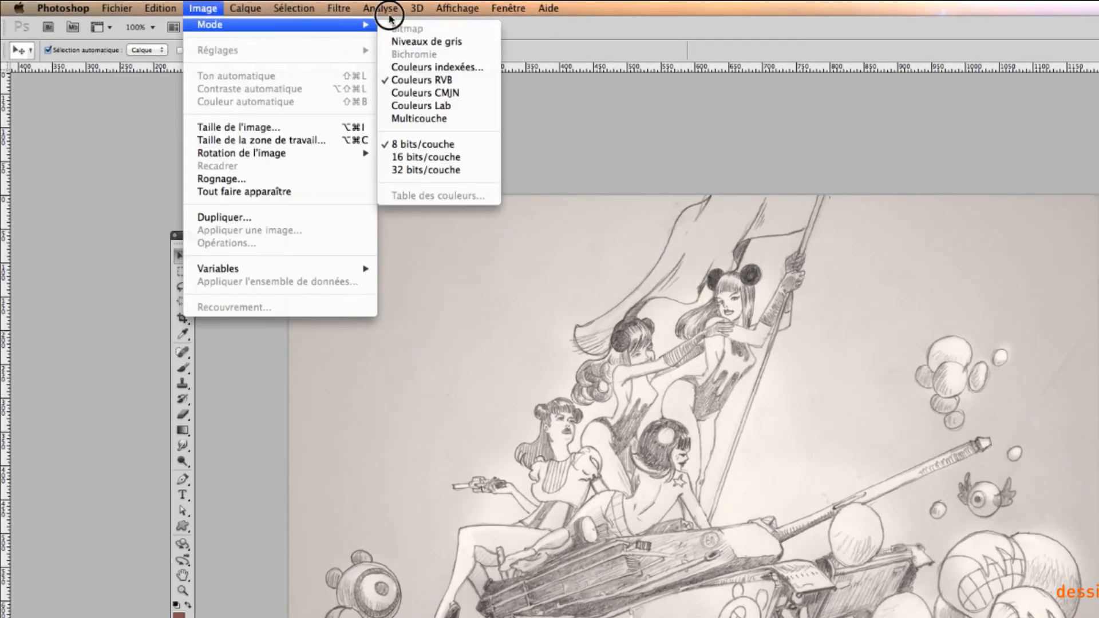
pyautogui.click(430, 95)
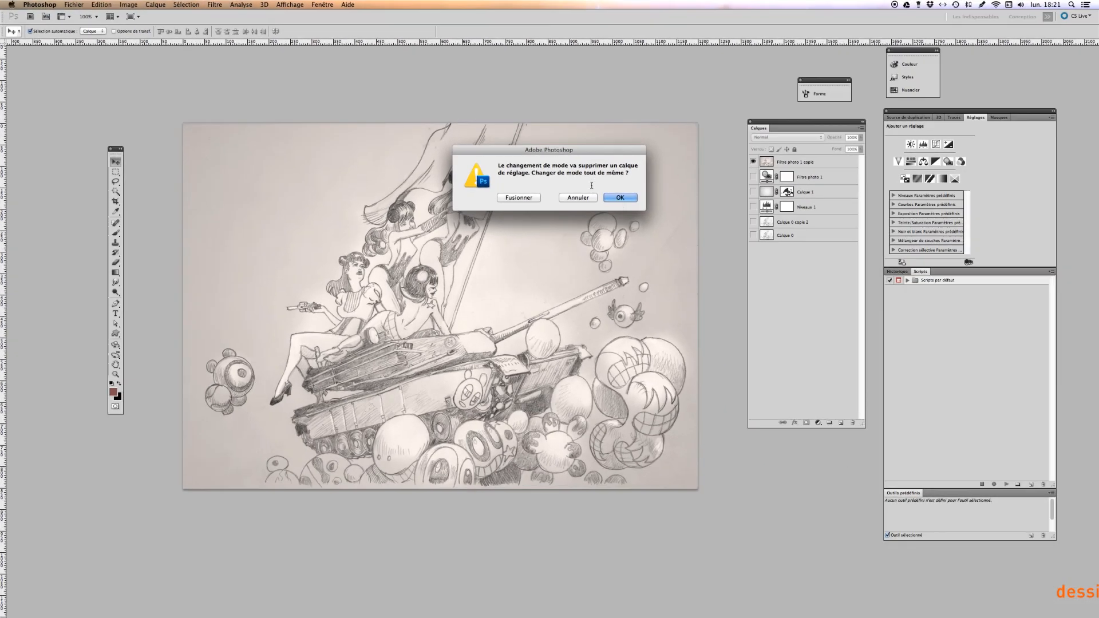
pyautogui.click(890, 284)
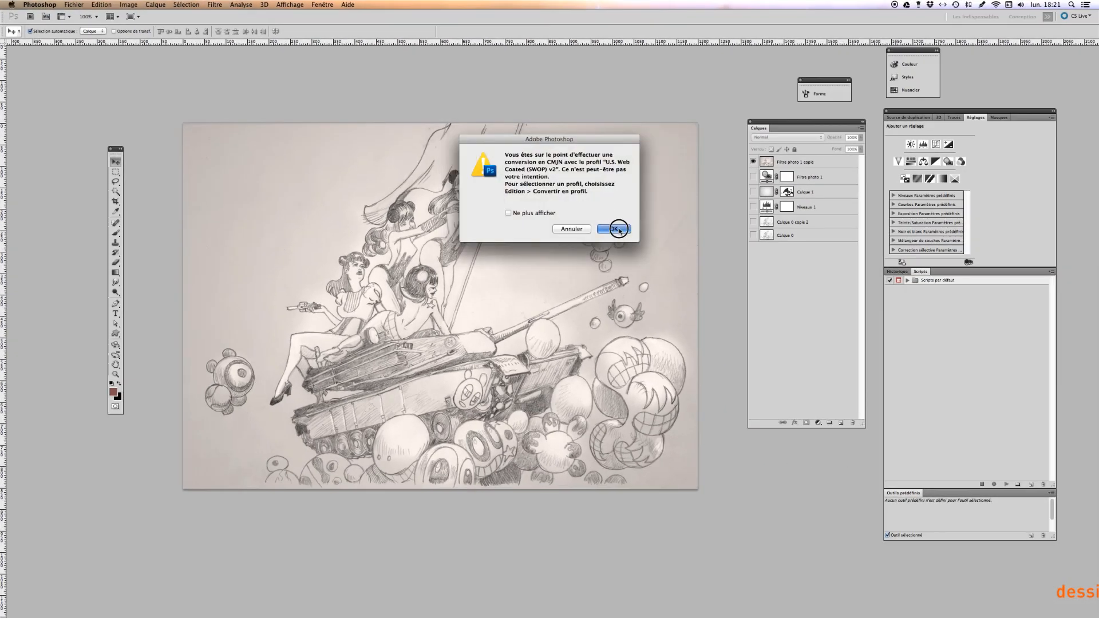
pyautogui.click(616, 232)
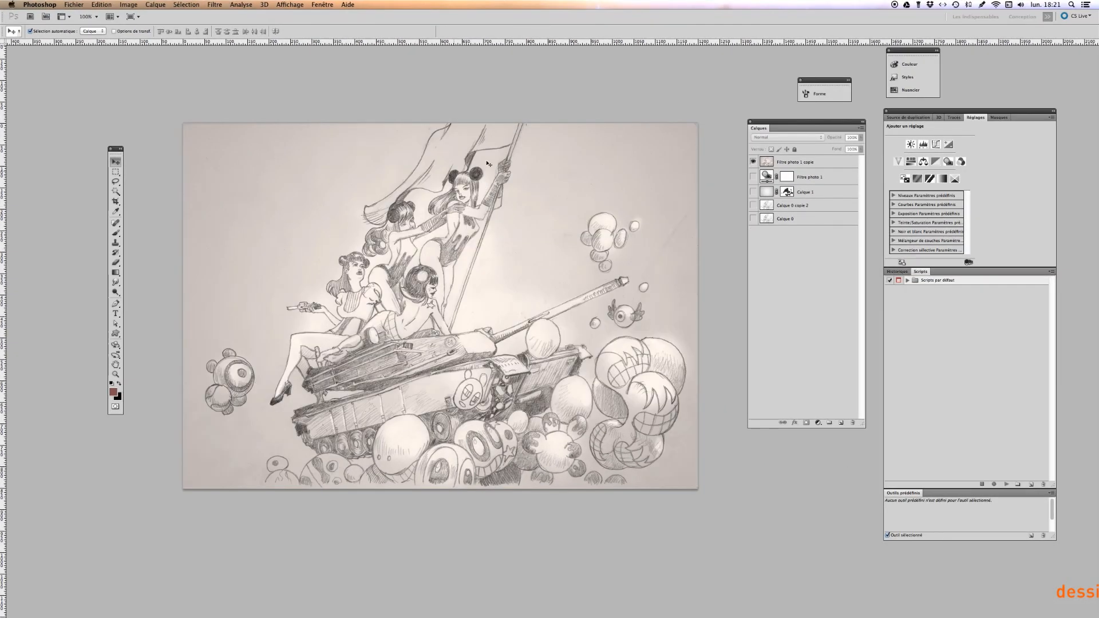
# Check which colour mode the document is set to.
pyautogui.click(73, 5)
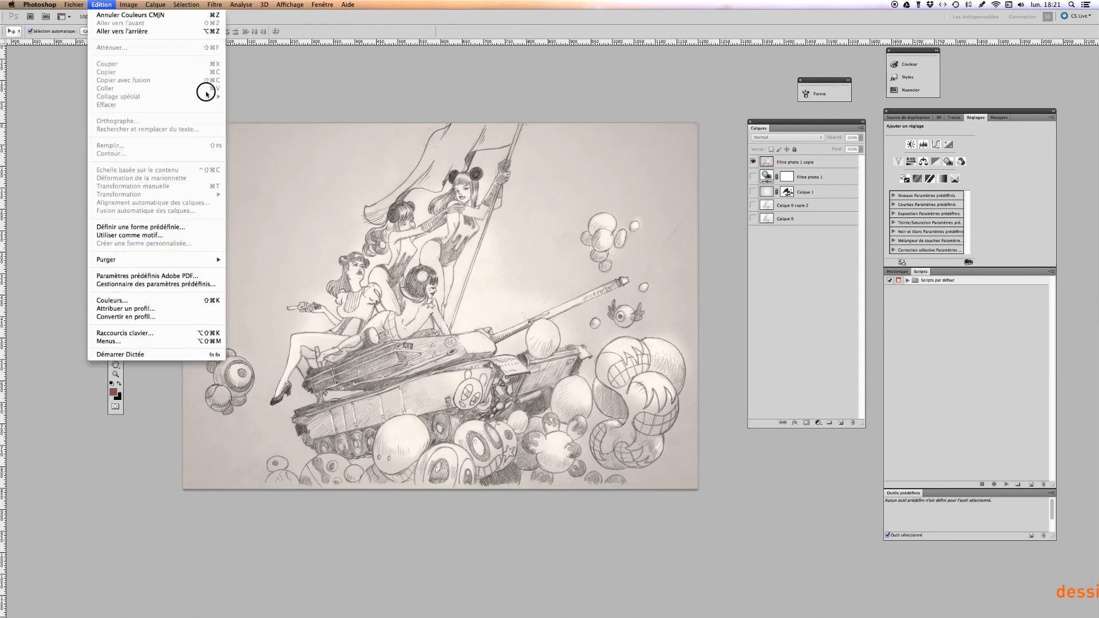
pyautogui.click(441, 217)
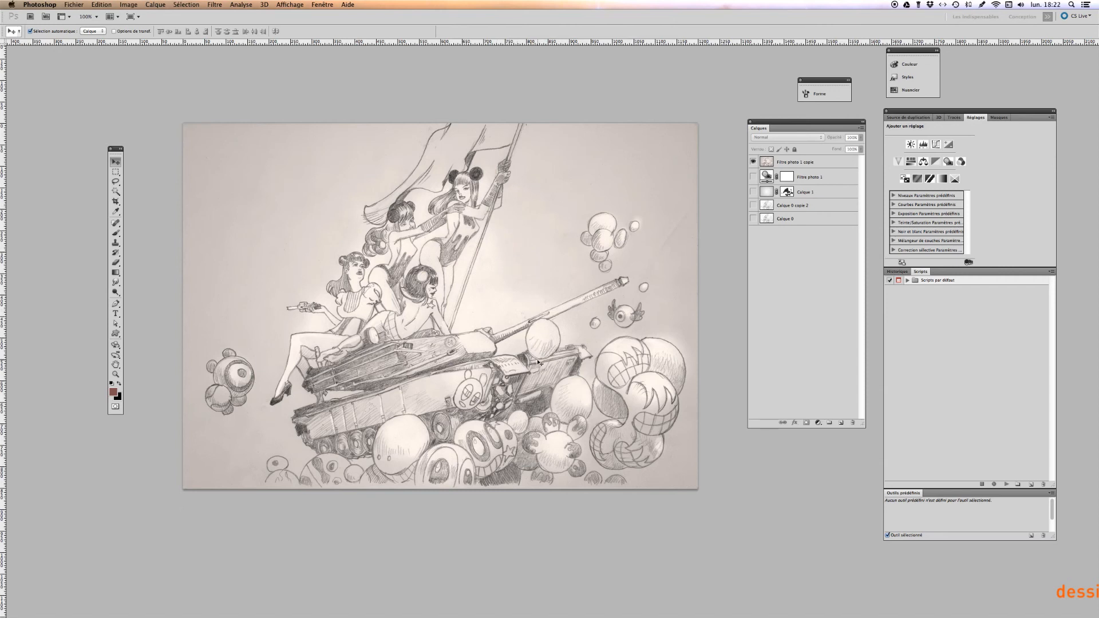
pyautogui.click(129, 5)
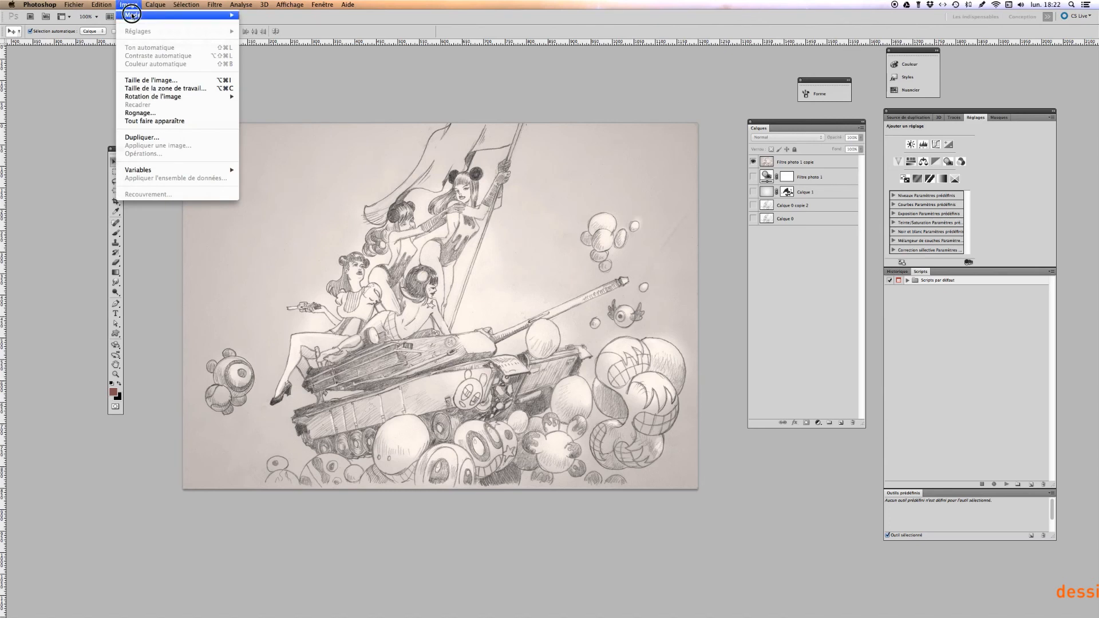
pyautogui.moveTo(166, 15)
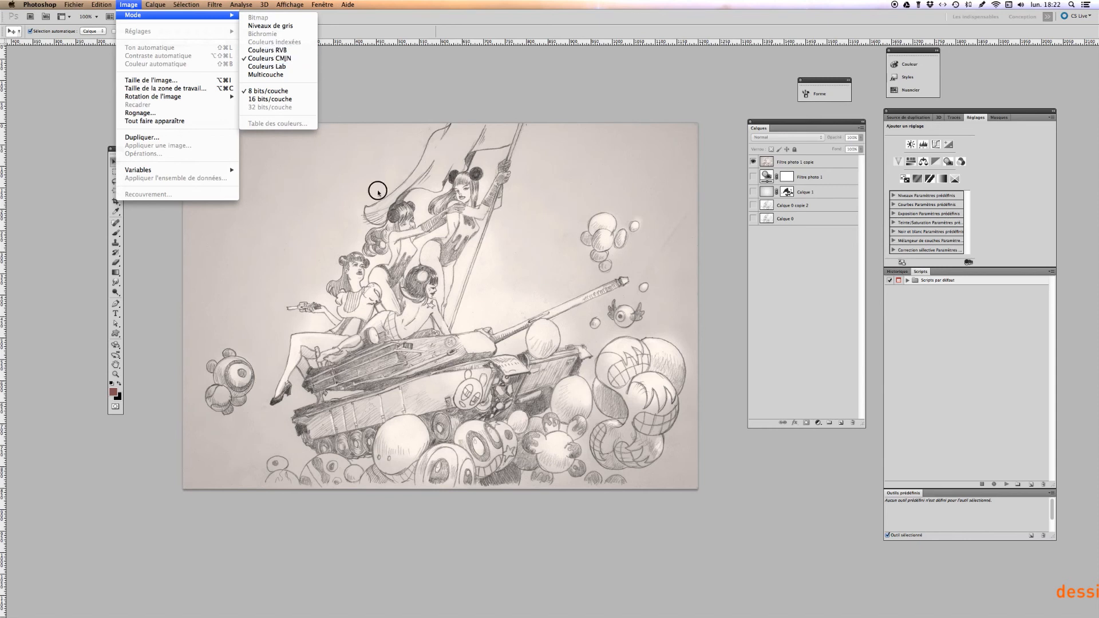
# Save a JPEG copy of the CMJN document on the Desktop as Dessin-impression.jpg with its ICC profile embedded.
pyautogui.click(452, 349)
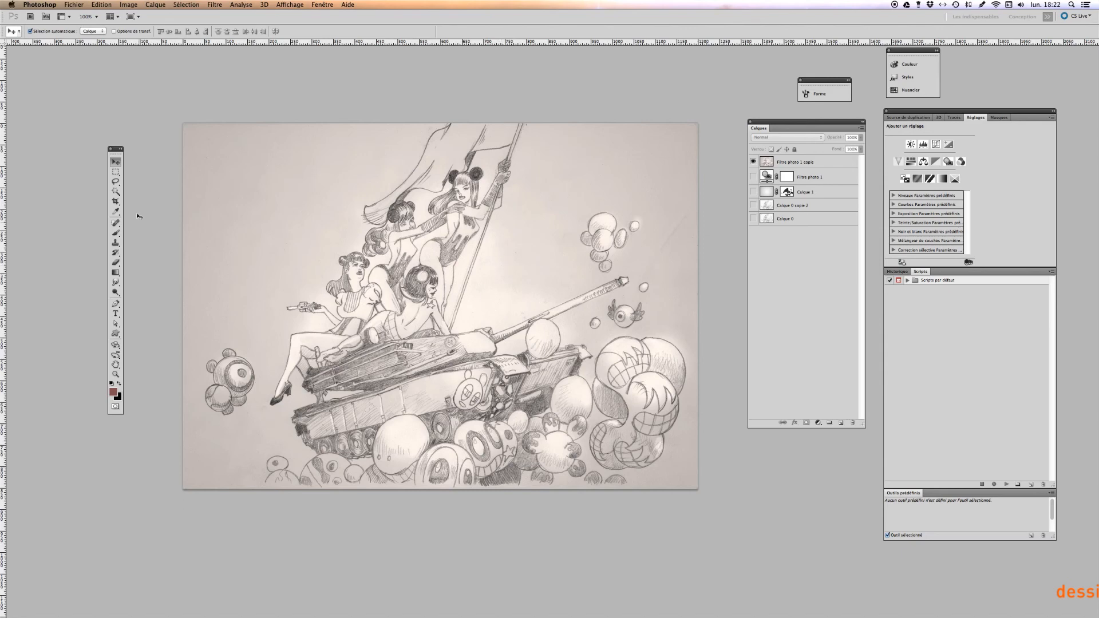
pyautogui.click(72, 5)
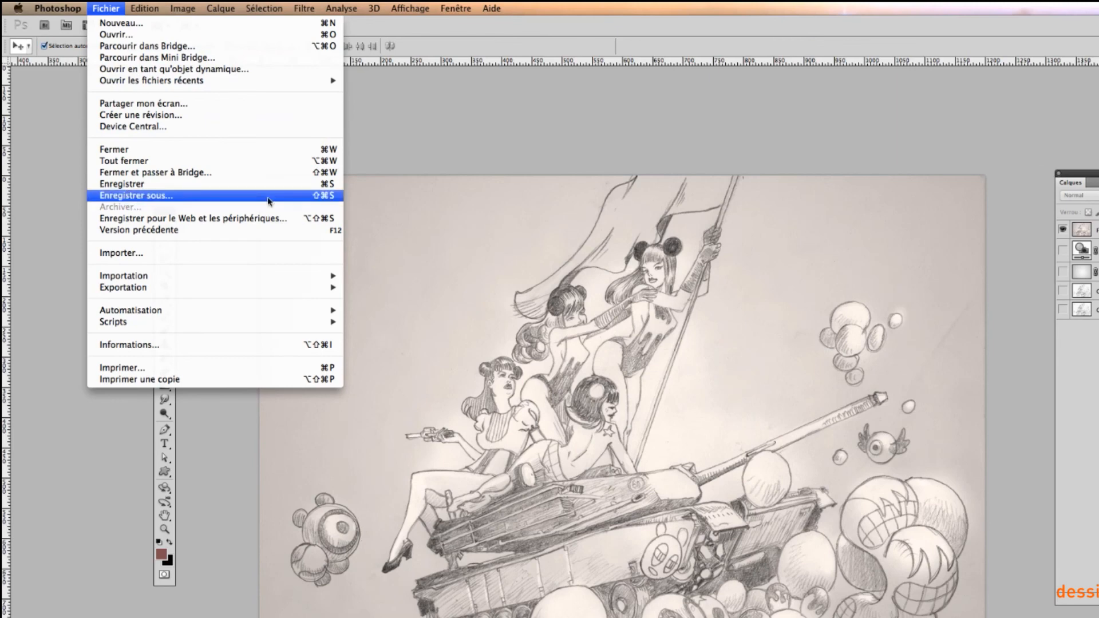
pyautogui.click(192, 195)
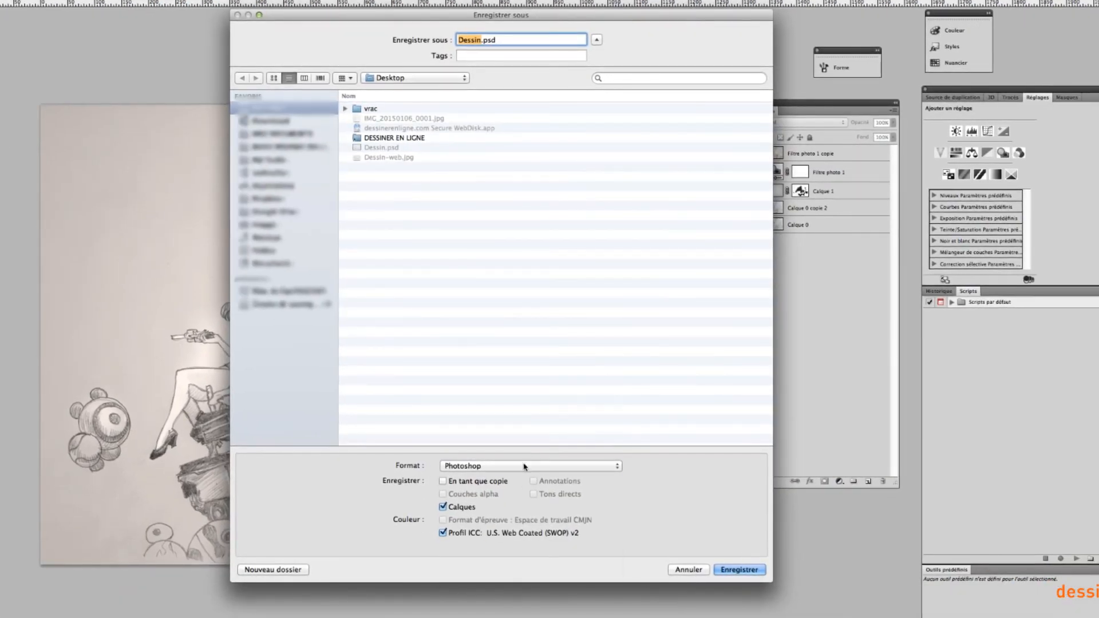
pyautogui.click(524, 467)
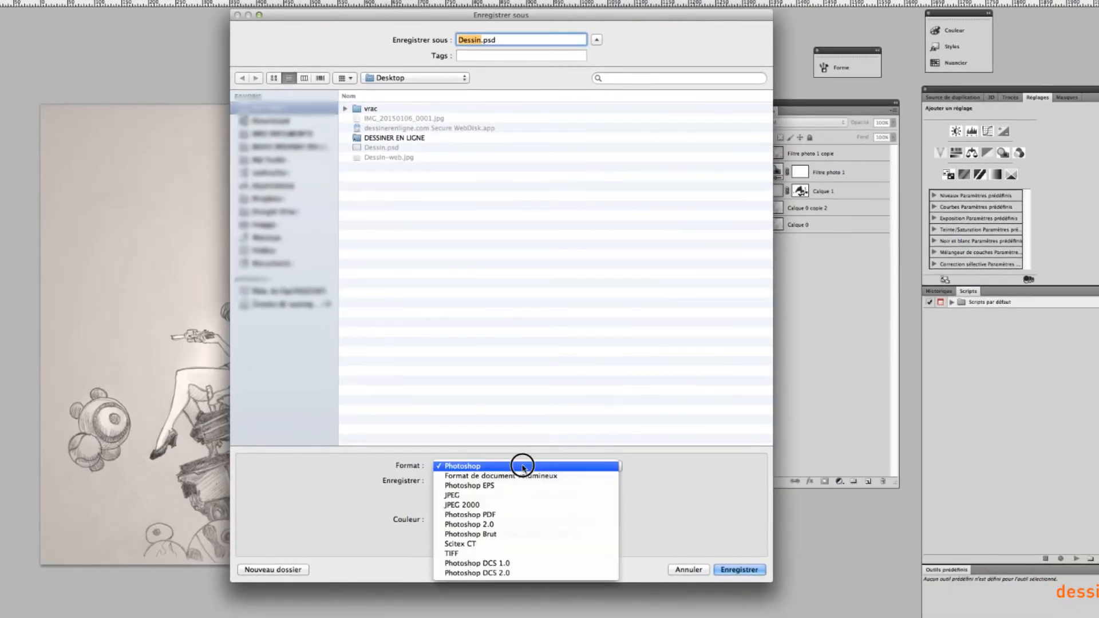
pyautogui.click(523, 493)
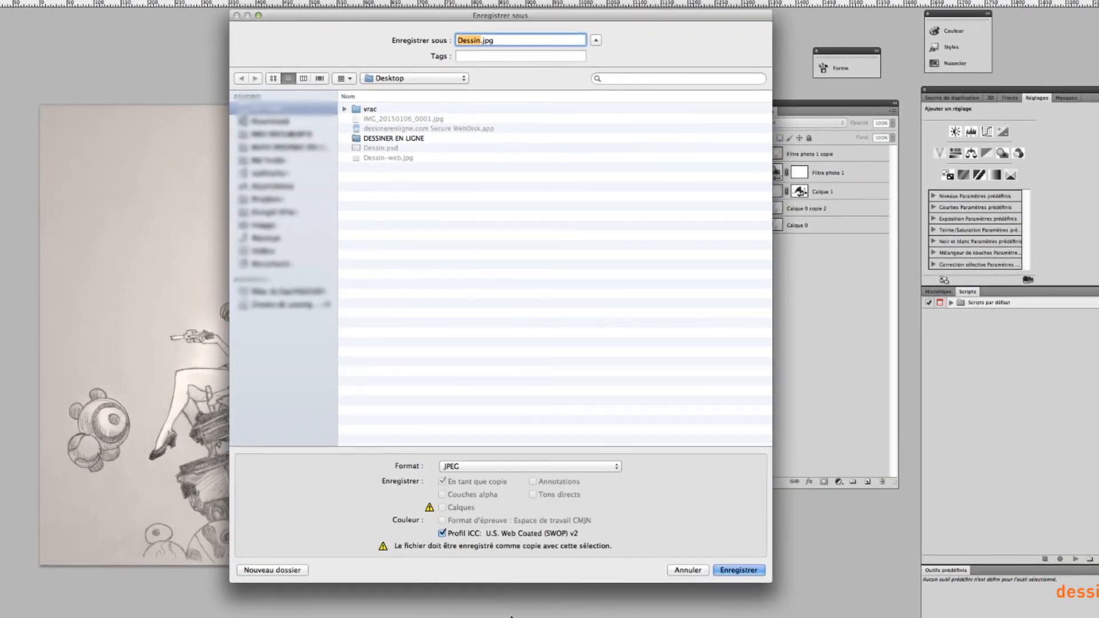
pyautogui.click(476, 42)
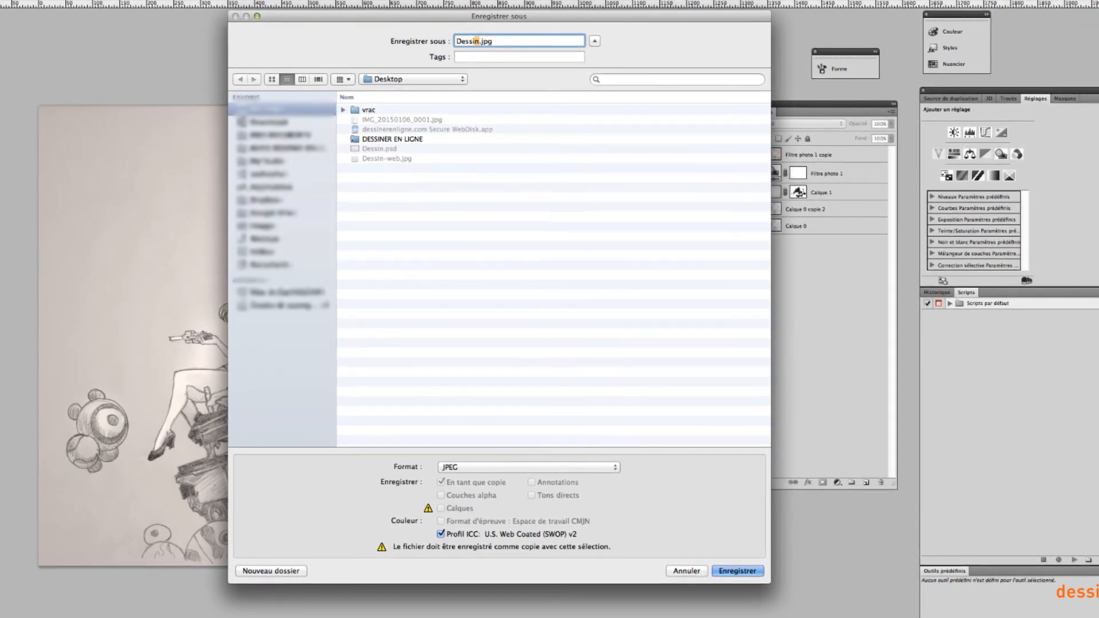
pyautogui.write('-impression')
pyautogui.press('Return')
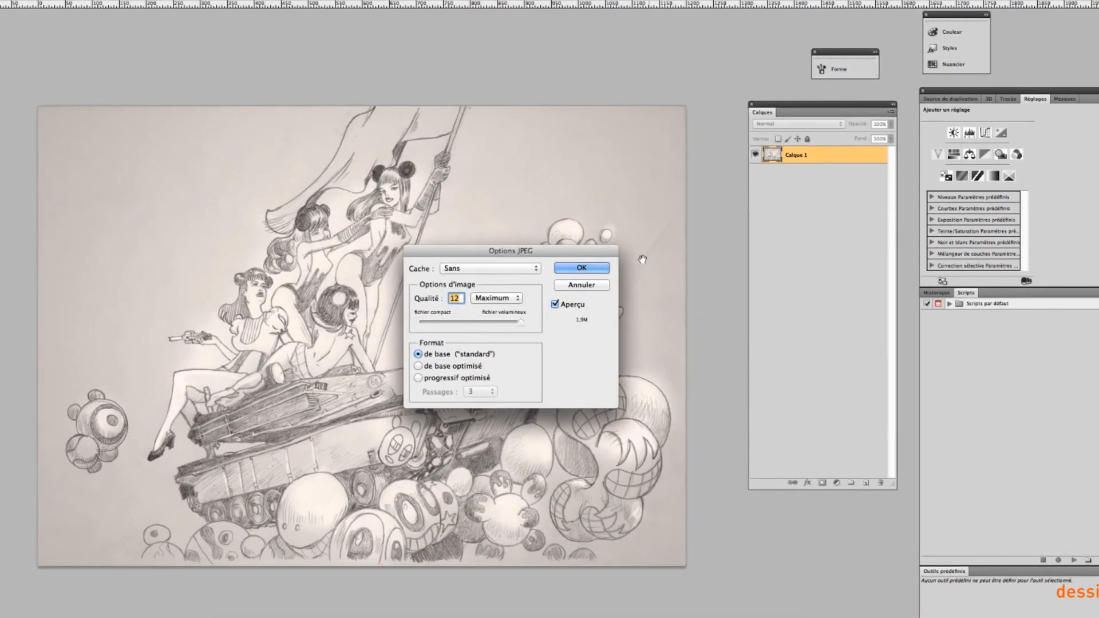
# Export the print JPEG at quality 12 (Maximum) in the standard baseline format with no matte.
pyautogui.moveTo(523, 251); pyautogui.dragTo(491, 212)
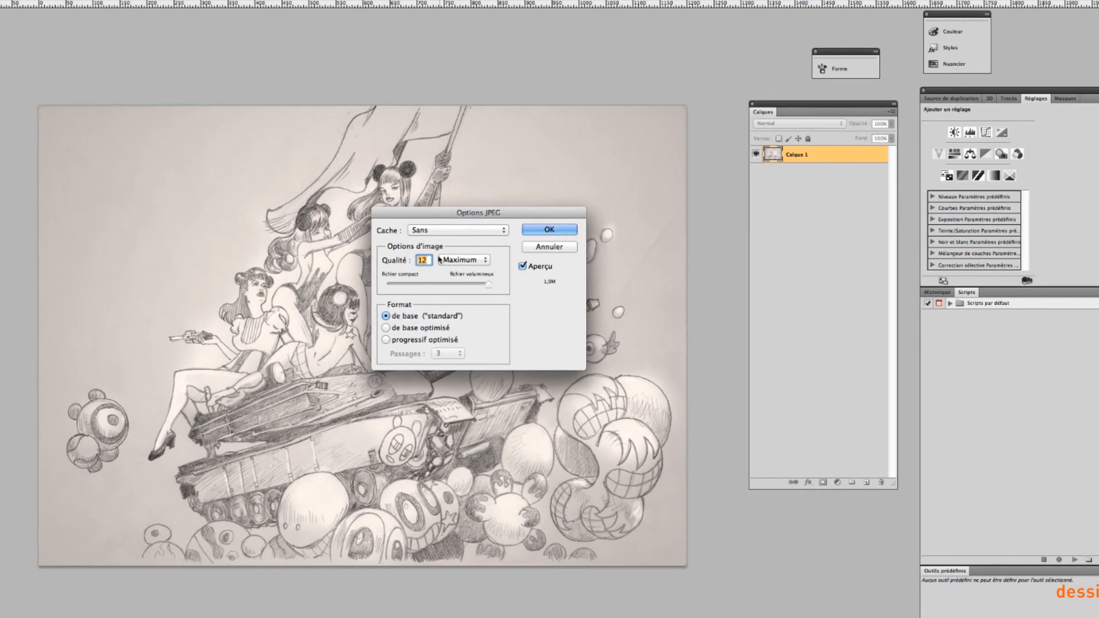
pyautogui.click(461, 260)
pyautogui.click(464, 260)
pyautogui.moveTo(484, 284)
pyautogui.mouseDown()
pyautogui.moveTo(467, 283)
pyautogui.moveTo(499, 285)
pyautogui.mouseUp()
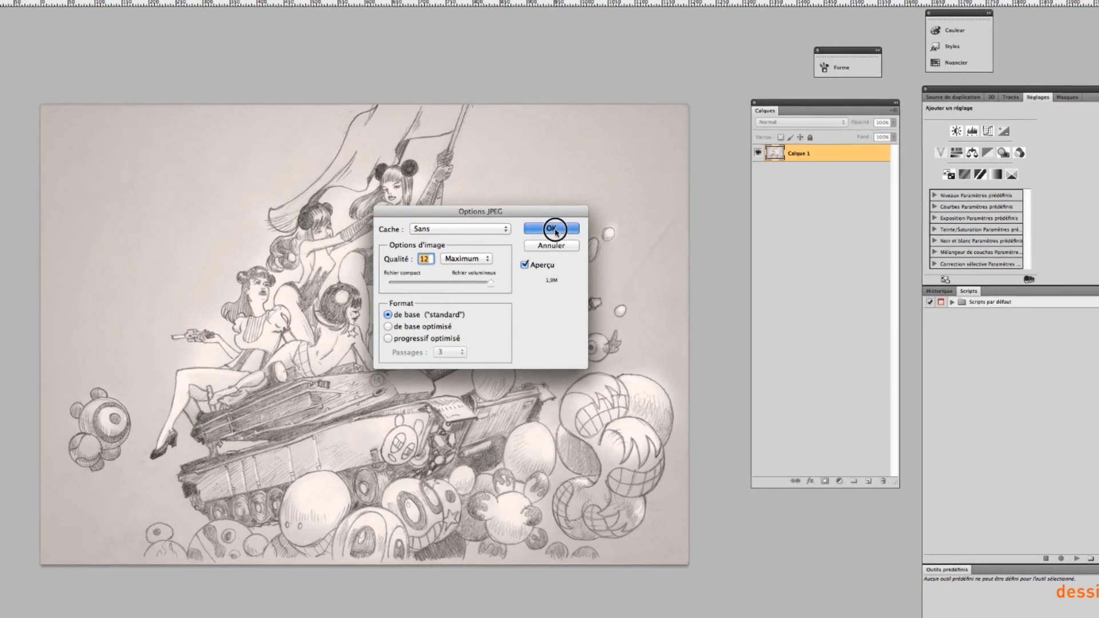
pyautogui.click(553, 230)
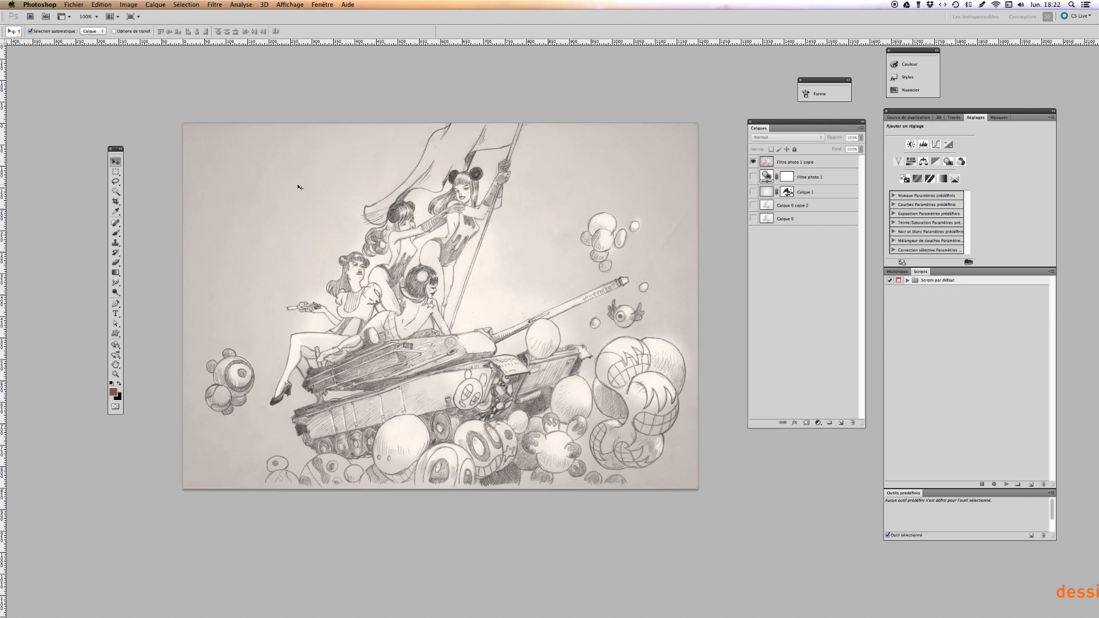
# Return the document to the standard windowed screen mode, minimise it and switch to the Finder desktop.
pyautogui.press('f')
pyautogui.press('f')
pyautogui.press('f')
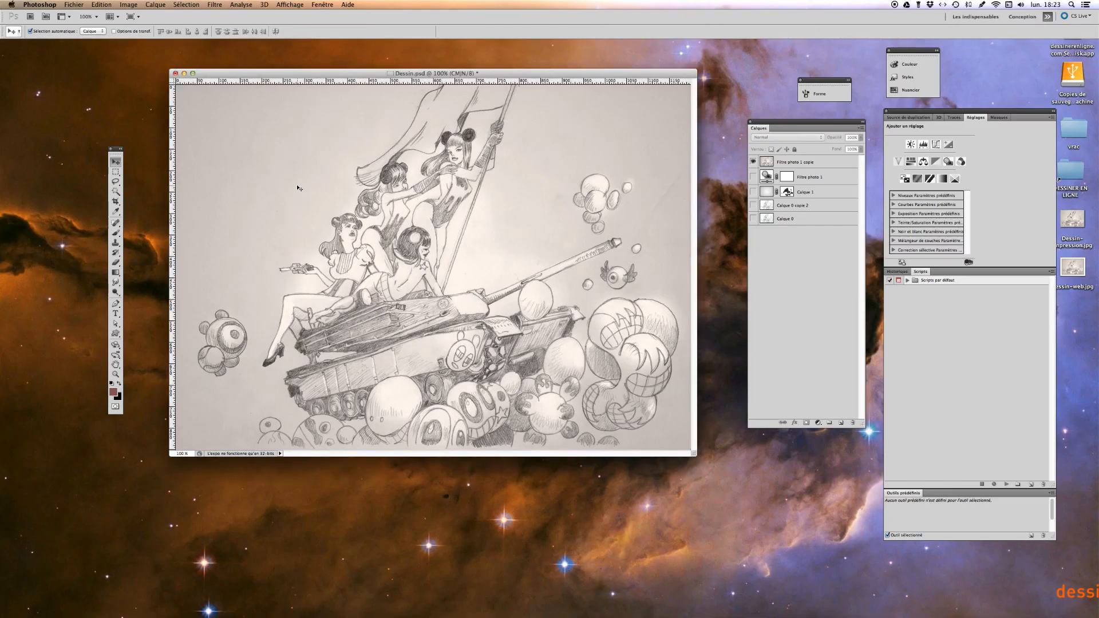
pyautogui.click(184, 74)
pyautogui.click(496, 173)
# Group the scan IMG_20150106_0001.jpg, Dessin.psd, Dessin-web.jpg and Dessin-impression.jpg in two rows near the middle of the desktop.
pyautogui.moveTo(1035, 218); pyautogui.dragTo(438, 334)
pyautogui.click(514, 240)
pyautogui.moveTo(446, 206); pyautogui.dragTo(424, 170)
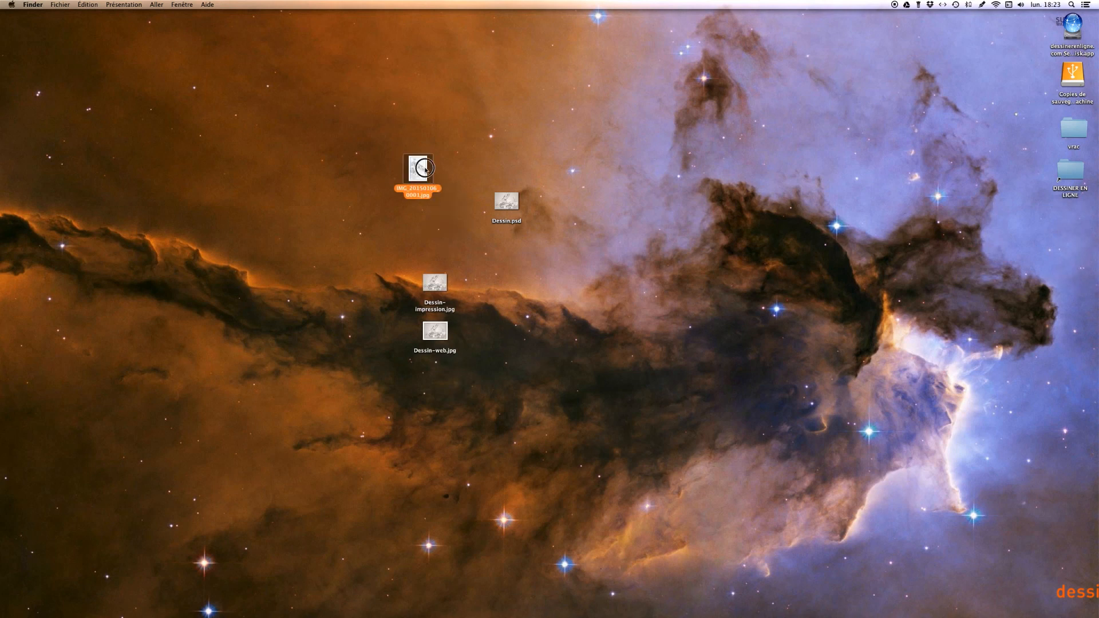
pyautogui.moveTo(506, 202); pyautogui.dragTo(465, 175)
pyautogui.moveTo(438, 291); pyautogui.dragTo(484, 224)
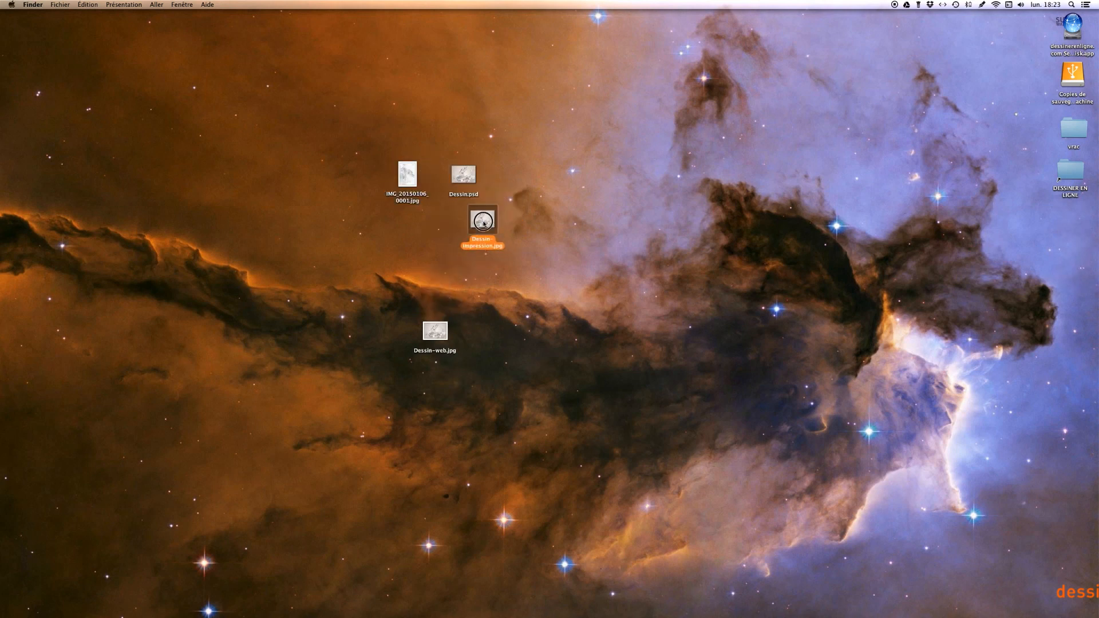
pyautogui.moveTo(436, 331); pyautogui.dragTo(437, 225)
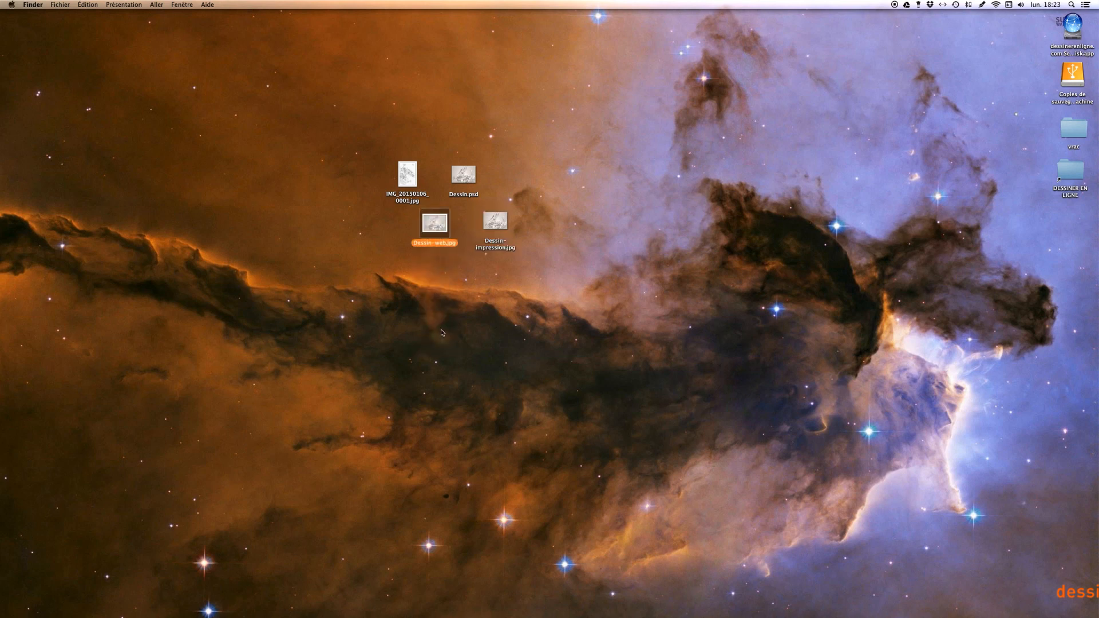
pyautogui.click(439, 294)
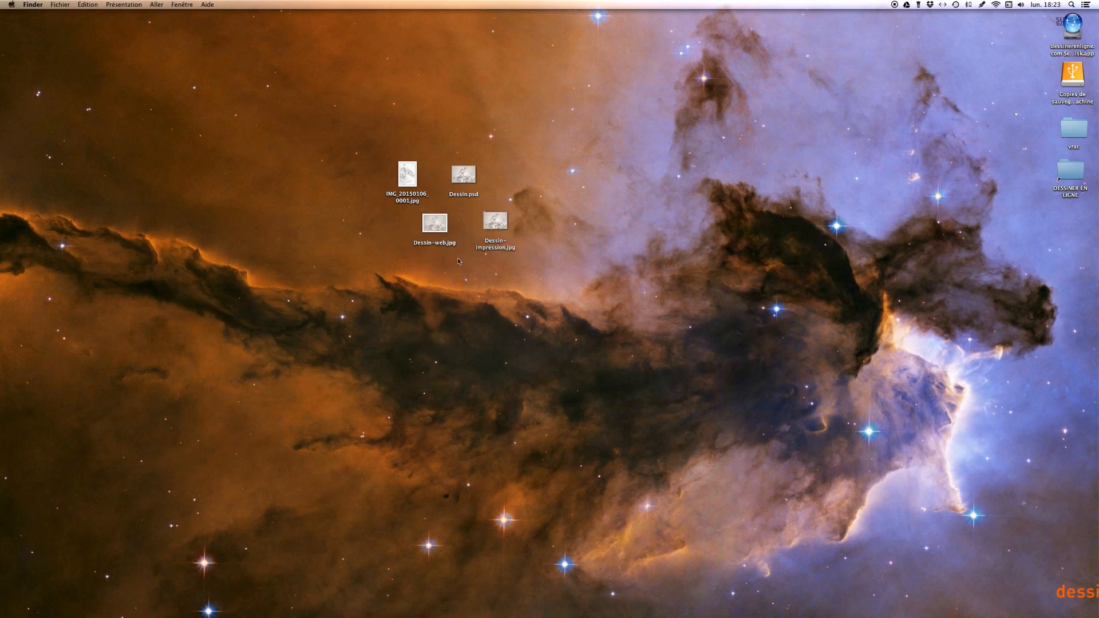
pyautogui.moveTo(546, 115); pyautogui.dragTo(335, 335)
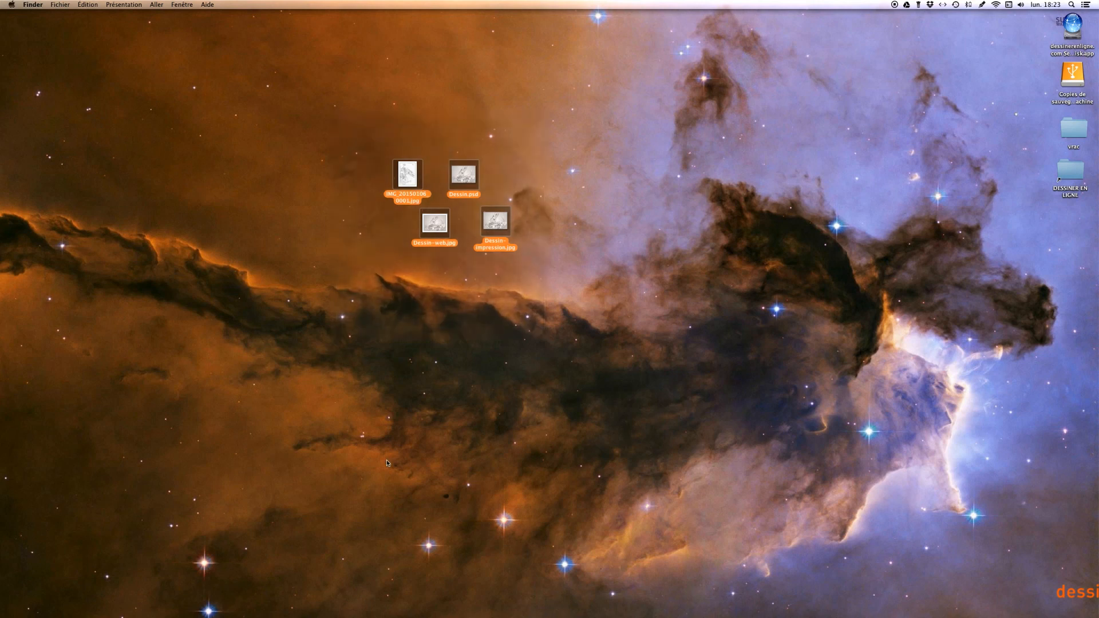
pyautogui.click(413, 360)
# Shift Dessin.psd over to sit above Dessin-impression.jpg on the desktop, reopen it in Photoshop and reposition its window slightly lower.
pyautogui.moveTo(464, 174); pyautogui.dragTo(485, 174)
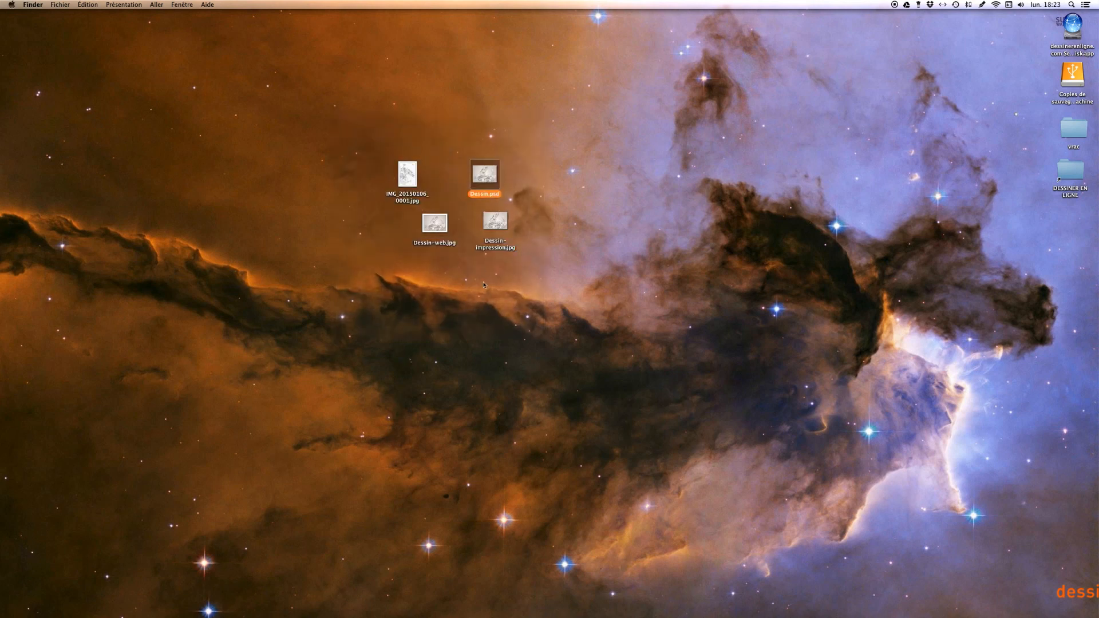
pyautogui.doubleClick(487, 177)
pyautogui.moveTo(518, 71); pyautogui.dragTo(516, 92)
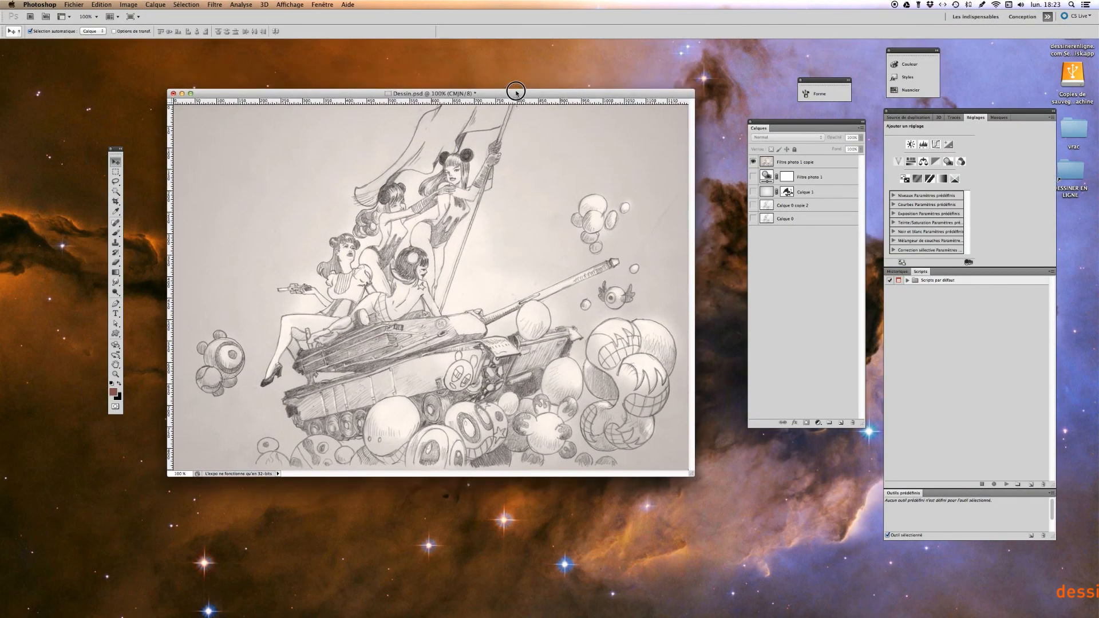